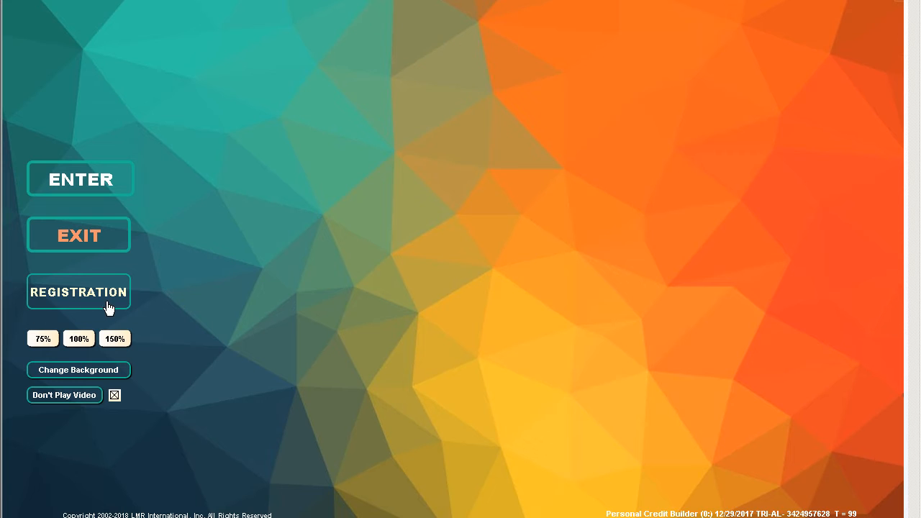
Step: Open the registration area with the administrator password, then return to the start screen
left_click(107, 308)
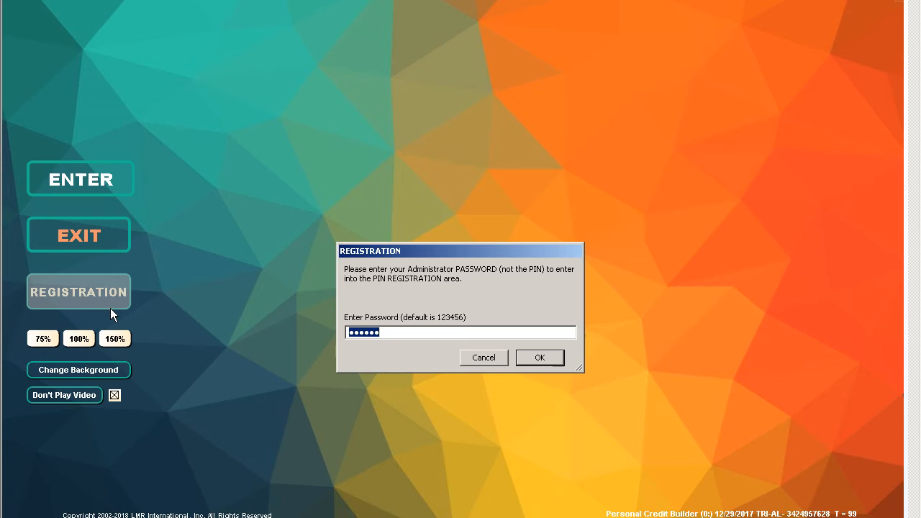
left_click(554, 365)
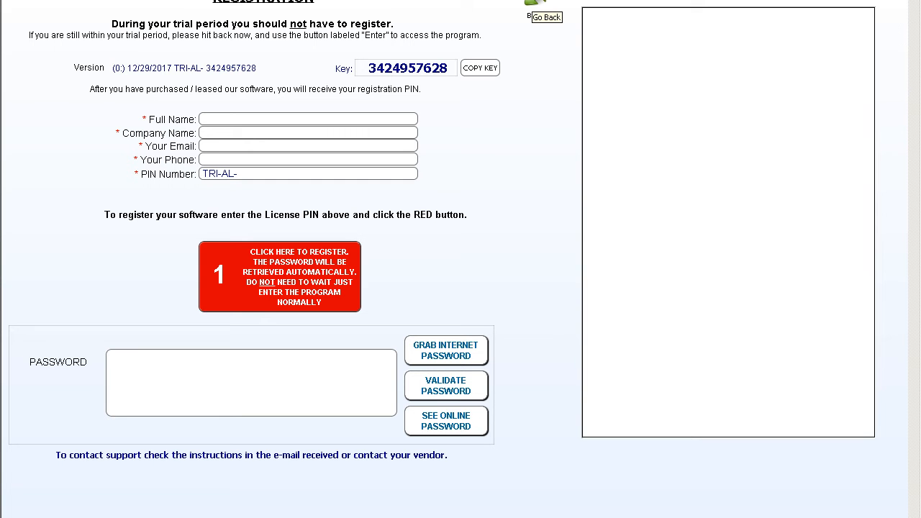
left_click(536, 5)
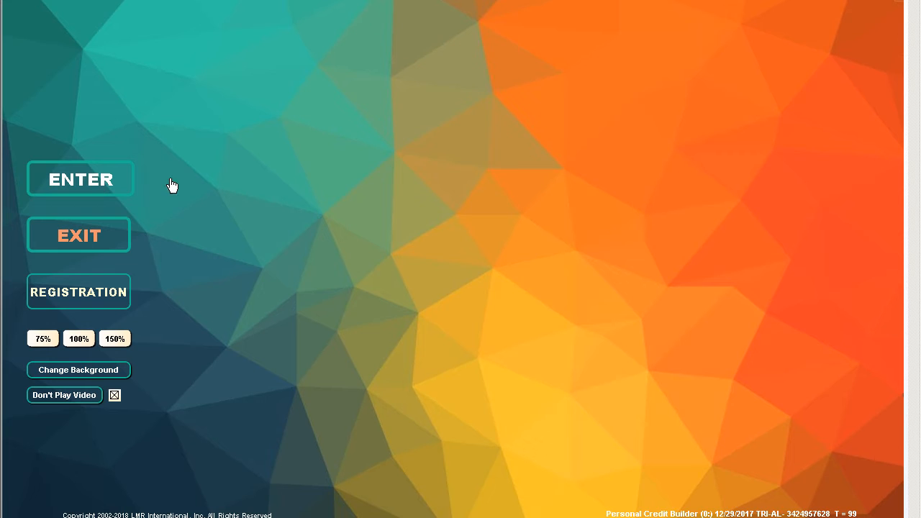
Step: Enter the program with the default password and go to client 1's record
left_click(98, 182)
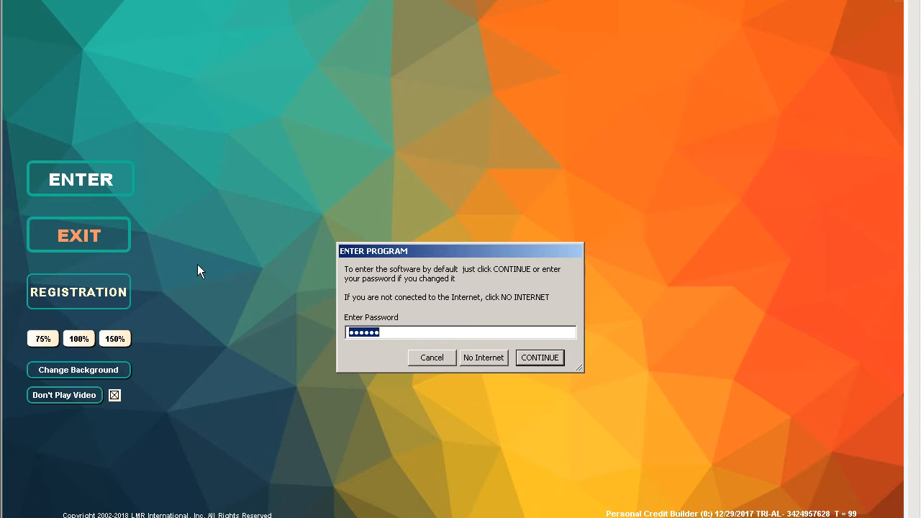
left_click(549, 362)
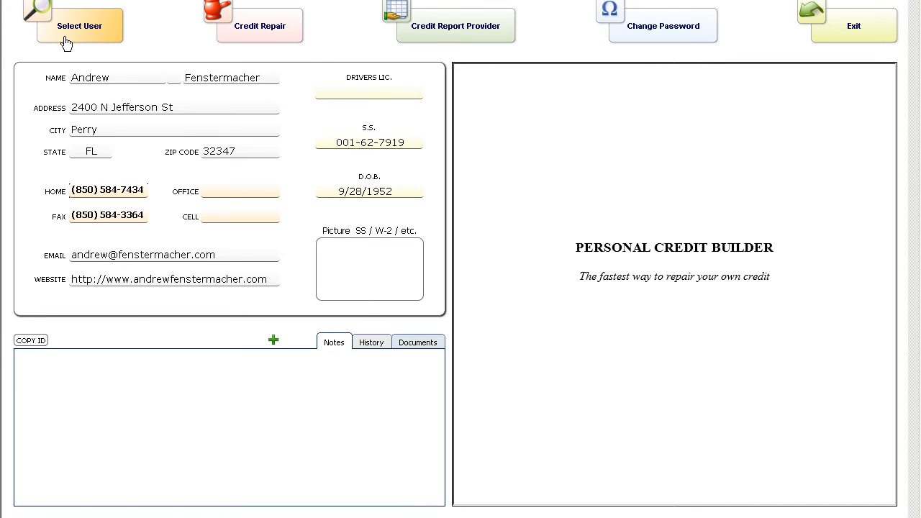
left_click(102, 40)
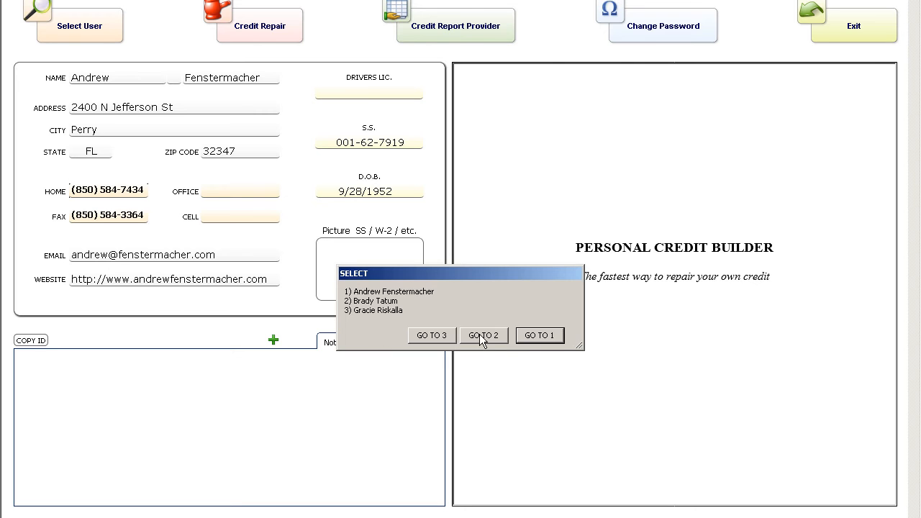
left_click(538, 338)
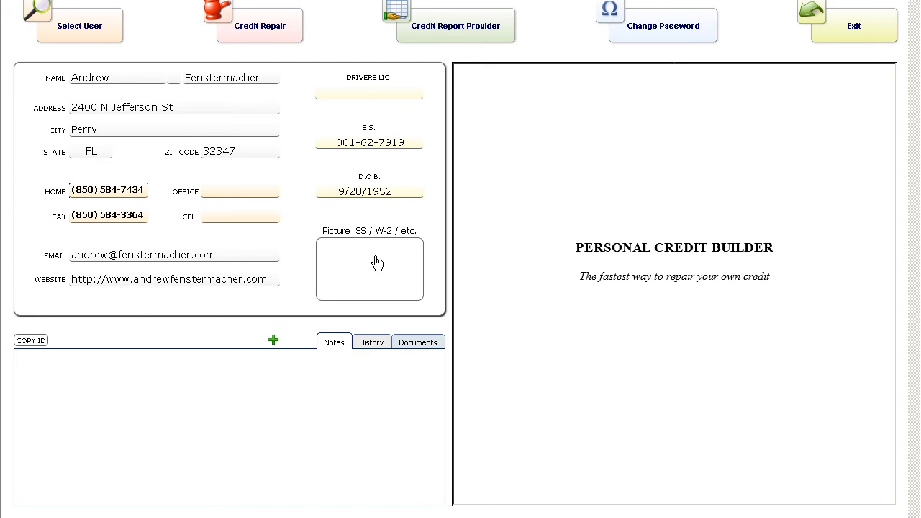
mouse_move(354, 277)
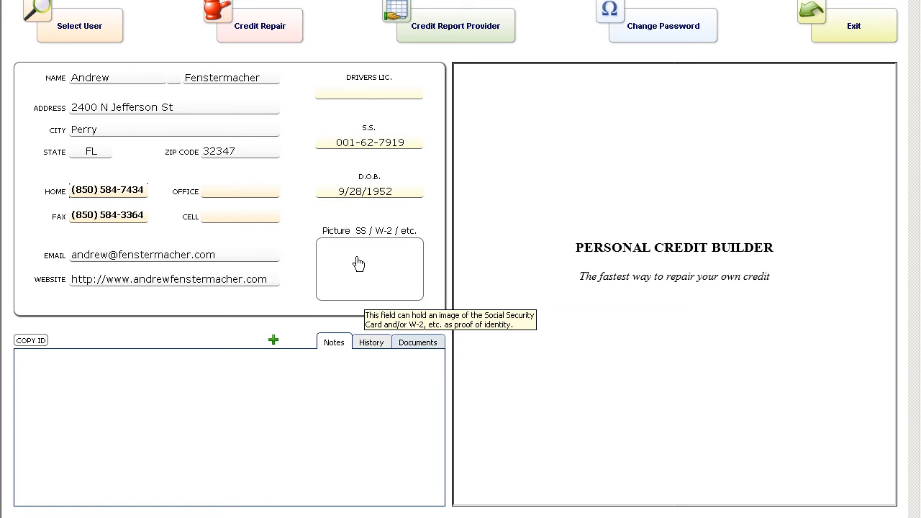
left_click(373, 270)
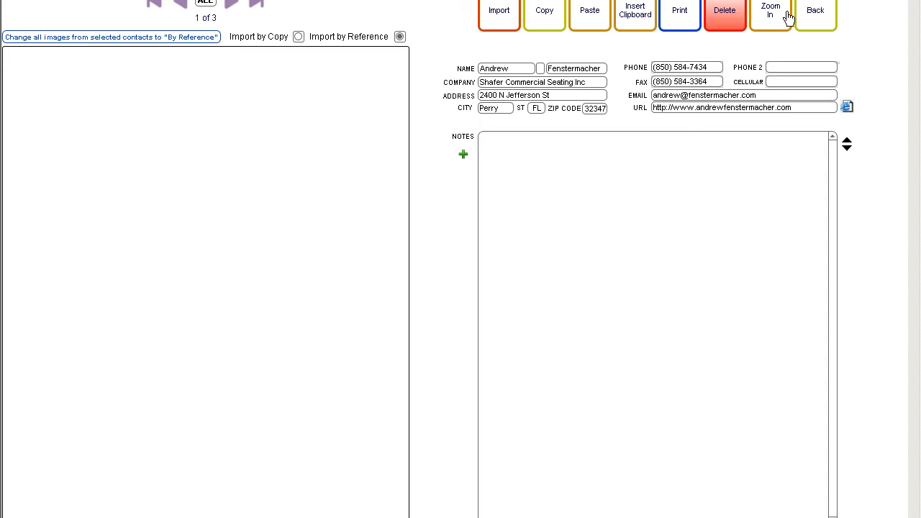
left_click(824, 22)
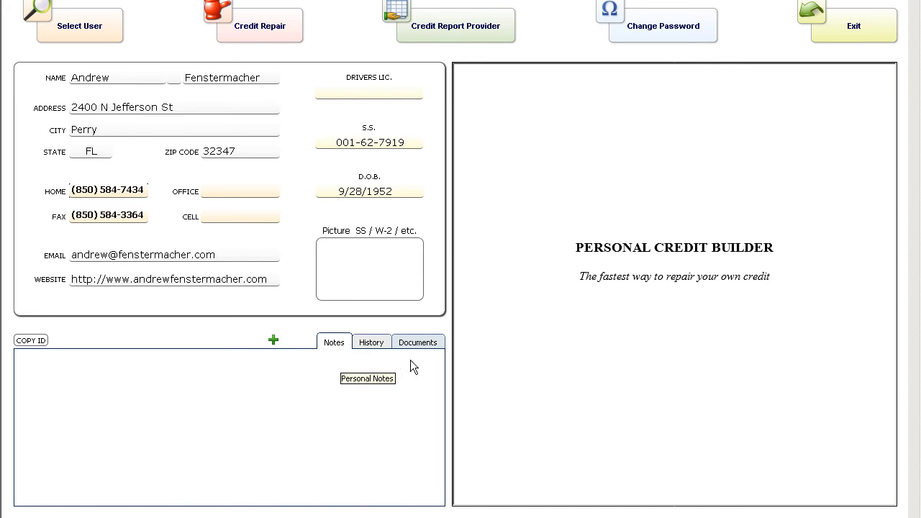
Step: Create a blank extra field under Documents for the current client, then return to Notes
left_click(420, 344)
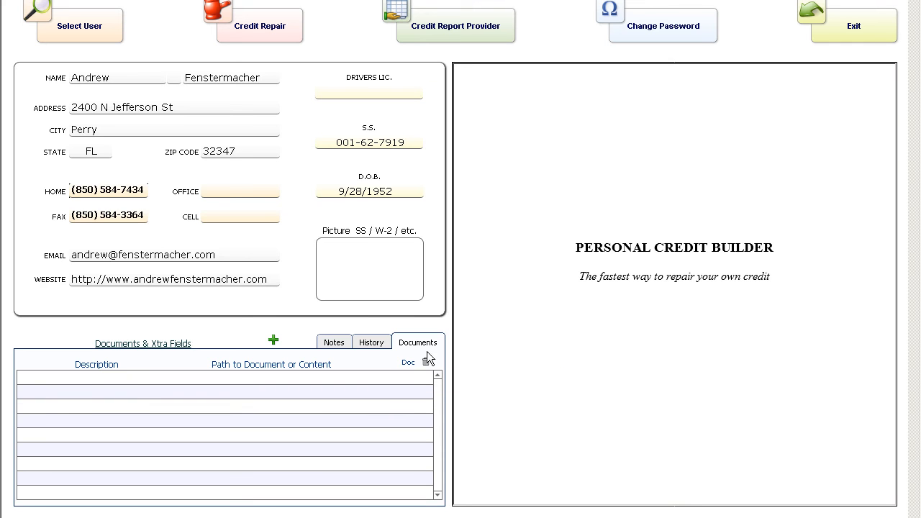
left_click(274, 341)
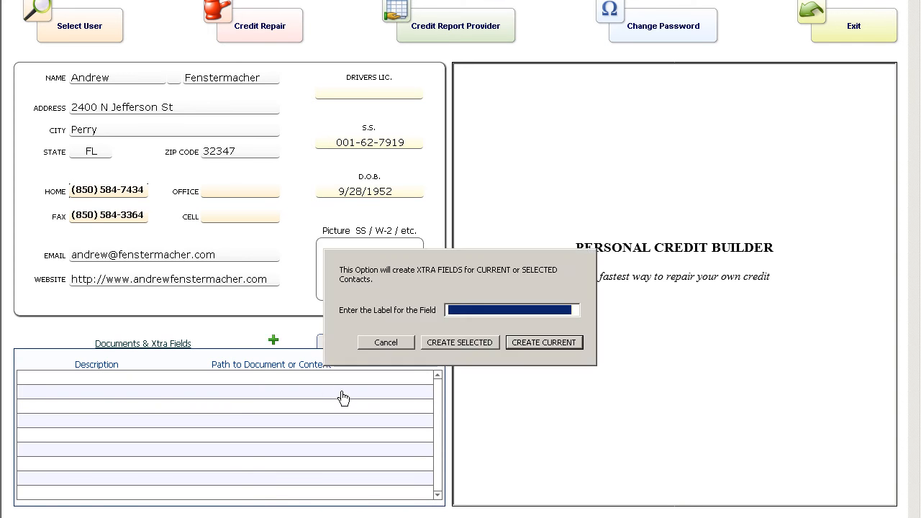
left_click(468, 348)
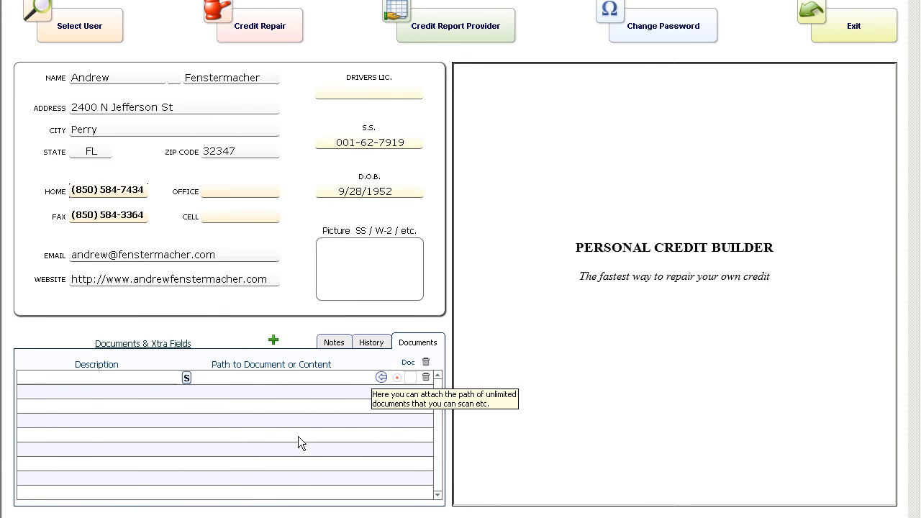
left_click(337, 349)
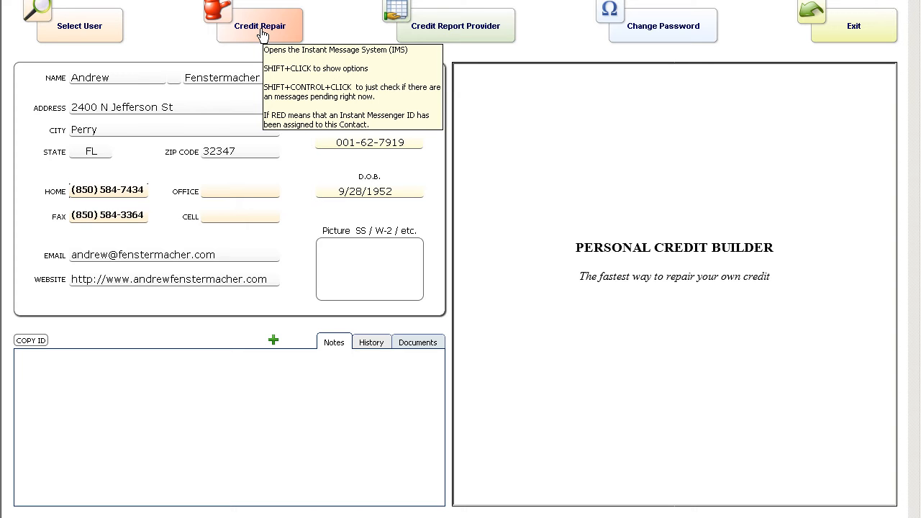
left_click(454, 38)
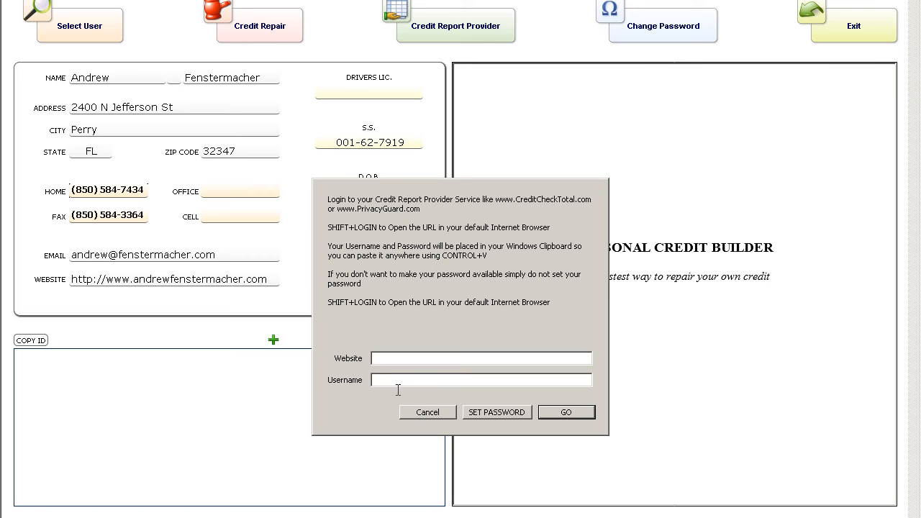
type("www.identityiq.com")
left_click(502, 418)
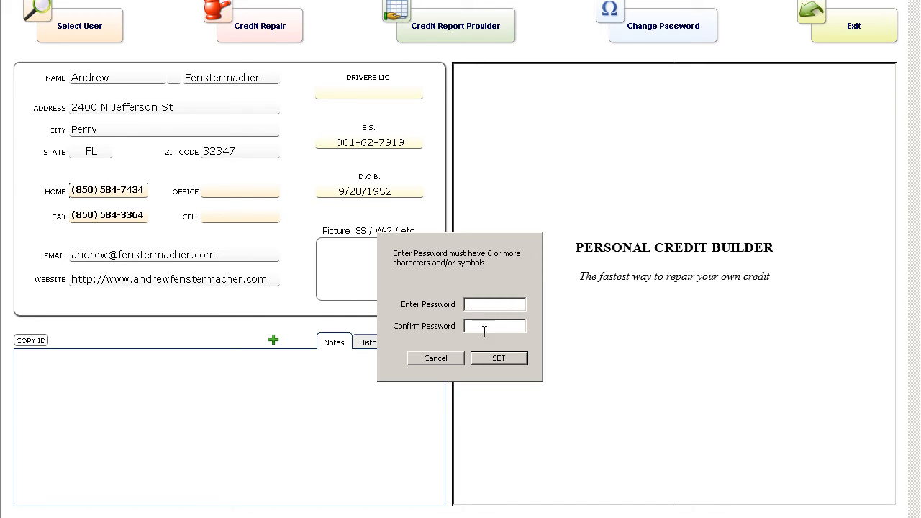
left_click(441, 362)
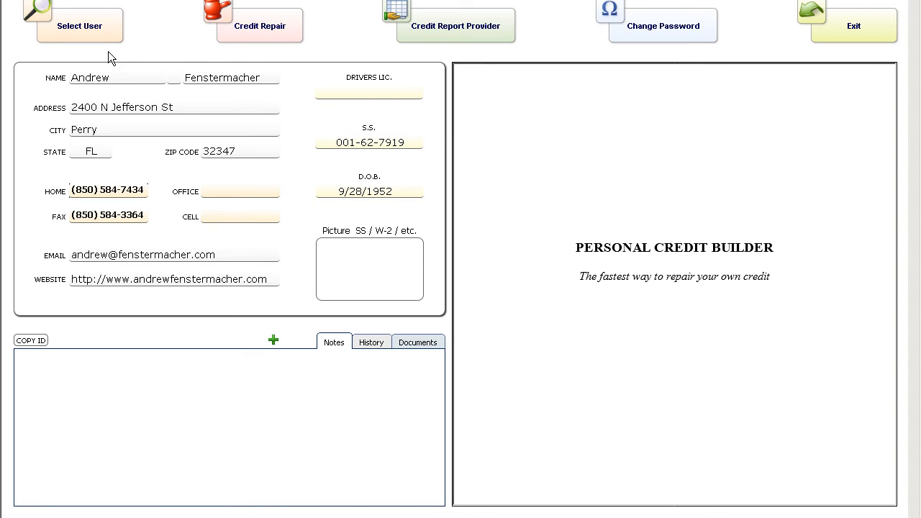
Step: In Credit Repair, add a new blank dispute row with status TO DO
left_click(271, 41)
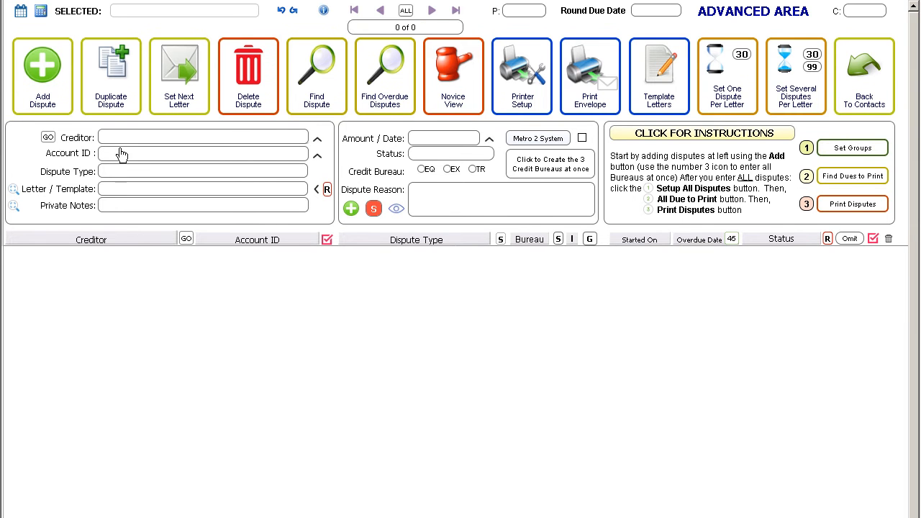
left_click(57, 91)
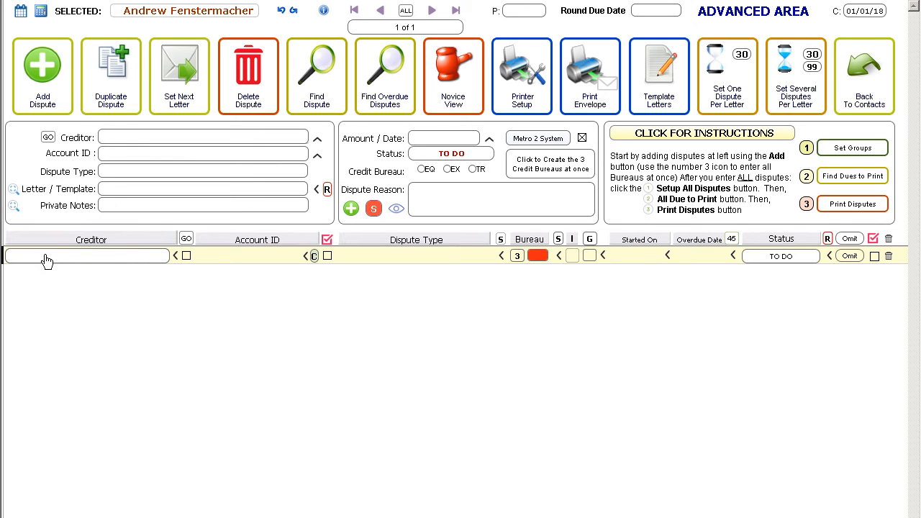
mouse_move(45, 257)
Step: Search 'Se' in the Creditor cell and choose Sears Premier Card
left_click(97, 262)
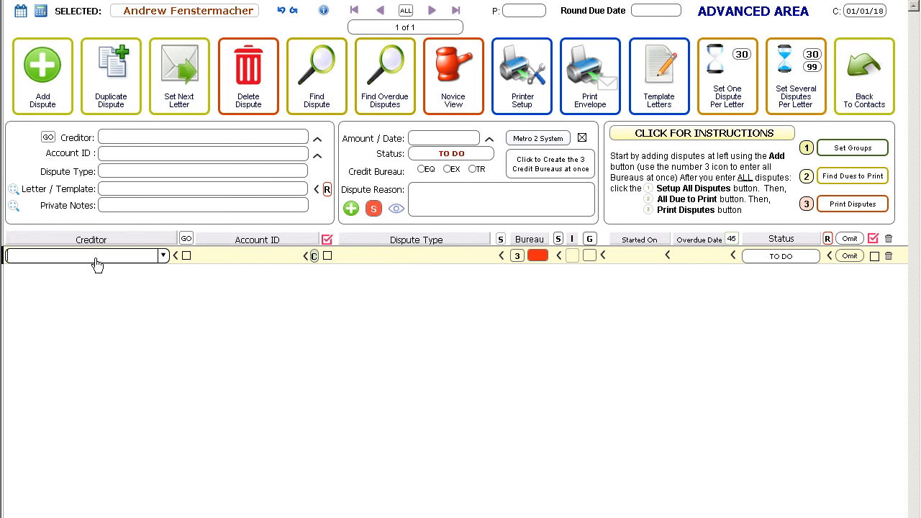
type("Sears / Cbsd")
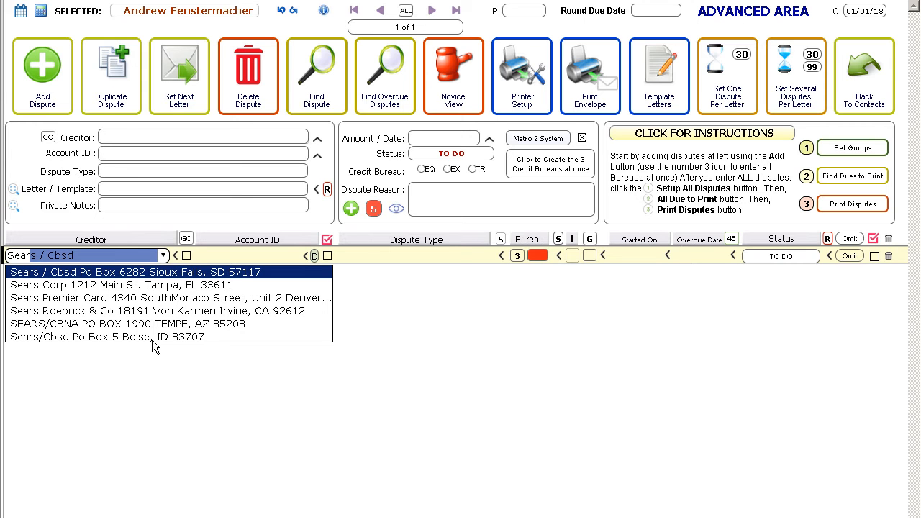
left_click(140, 303)
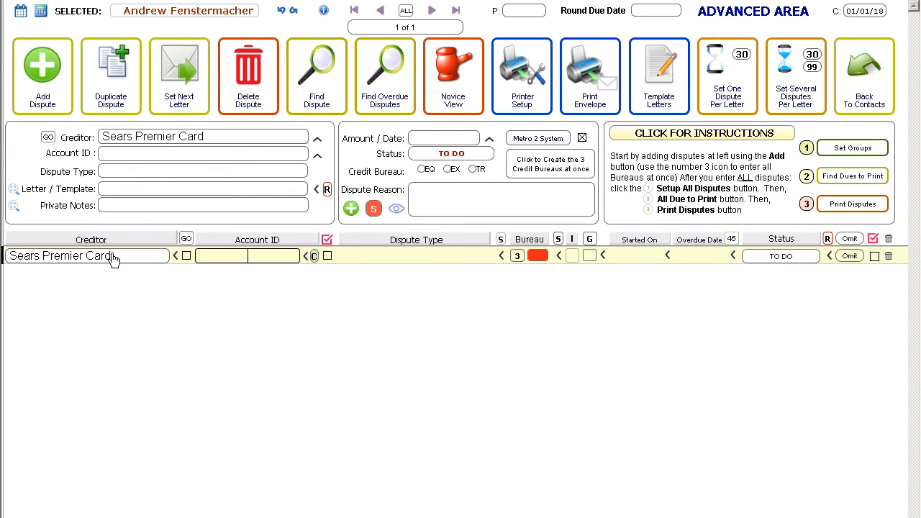
mouse_move(108, 263)
Step: Enter the Sears Premier Card dispute's account ID and move on to Dispute Type
left_click(267, 262)
type("234")
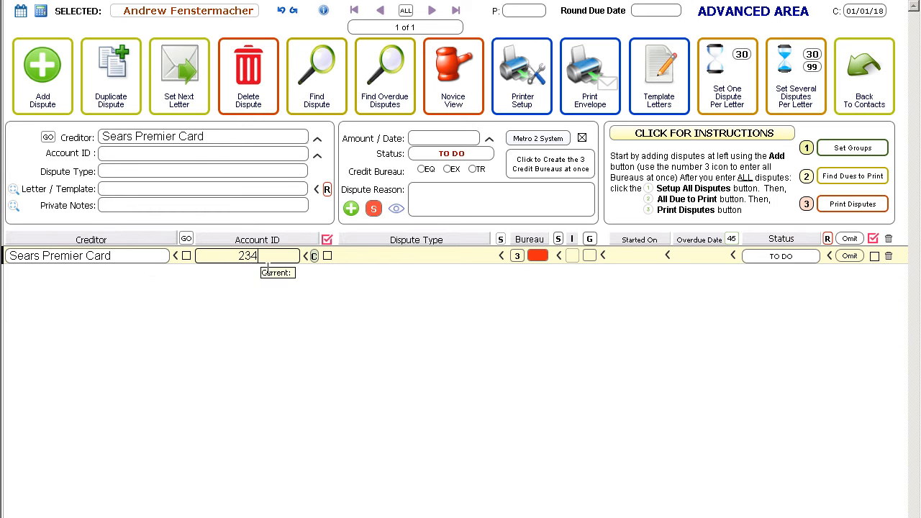
type("2342323")
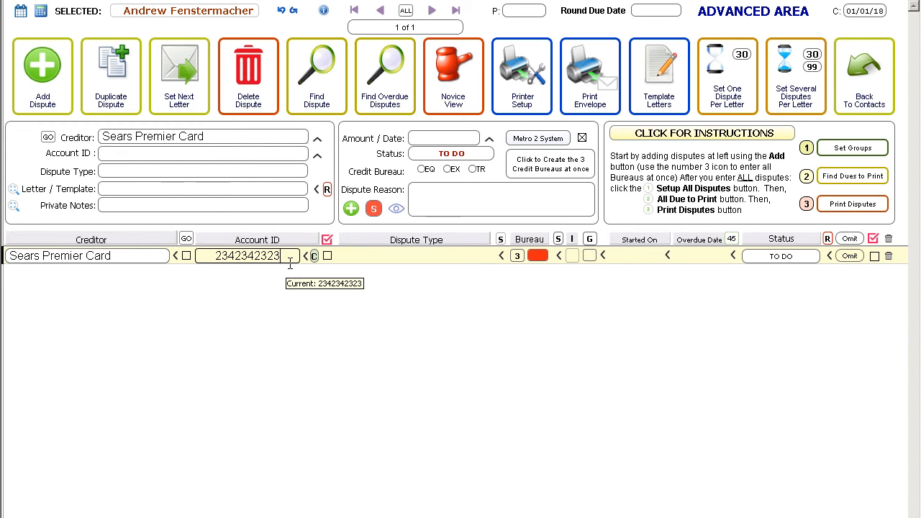
key("Tab")
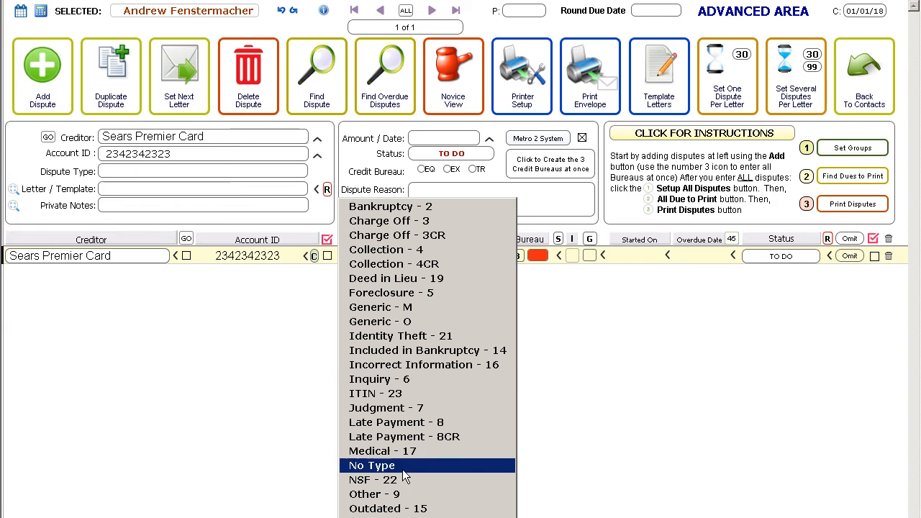
Step: Set dispute type Late Payment - 8 and letter template Generic Initial Dispute Multiple
left_click(396, 422)
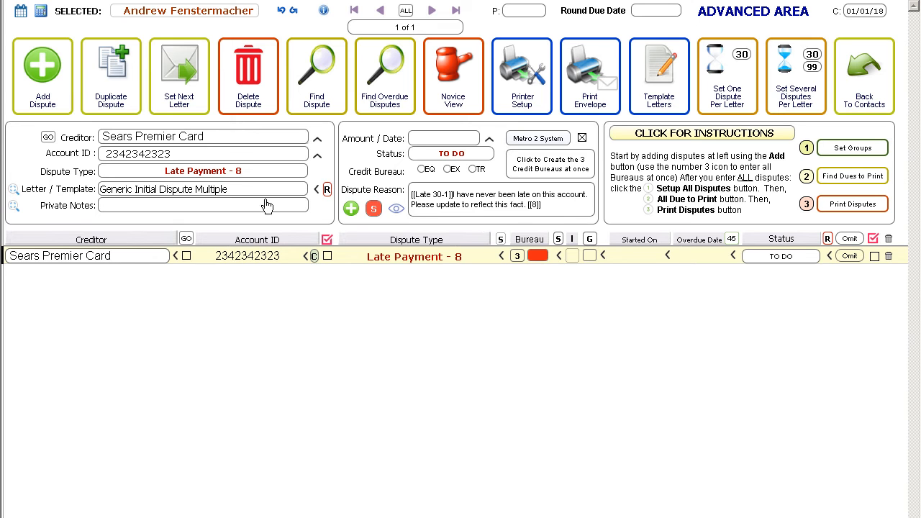
left_click(166, 195)
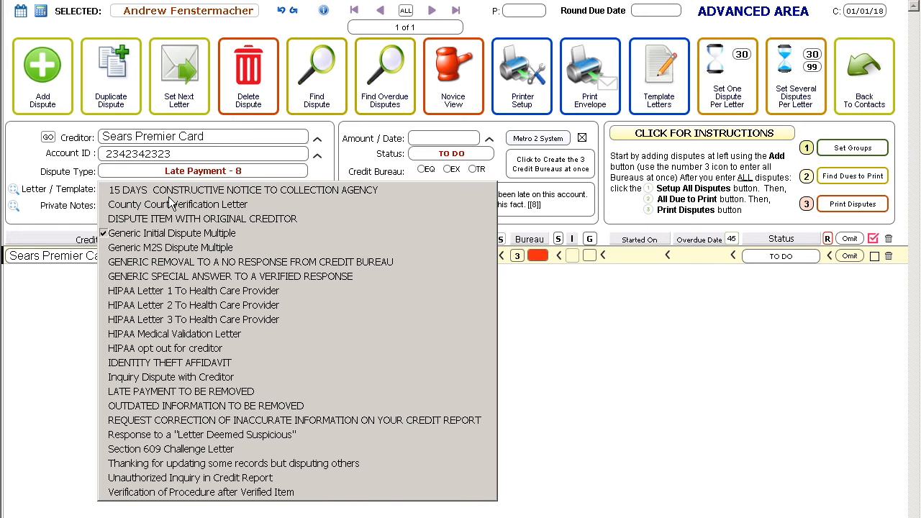
left_click(164, 237)
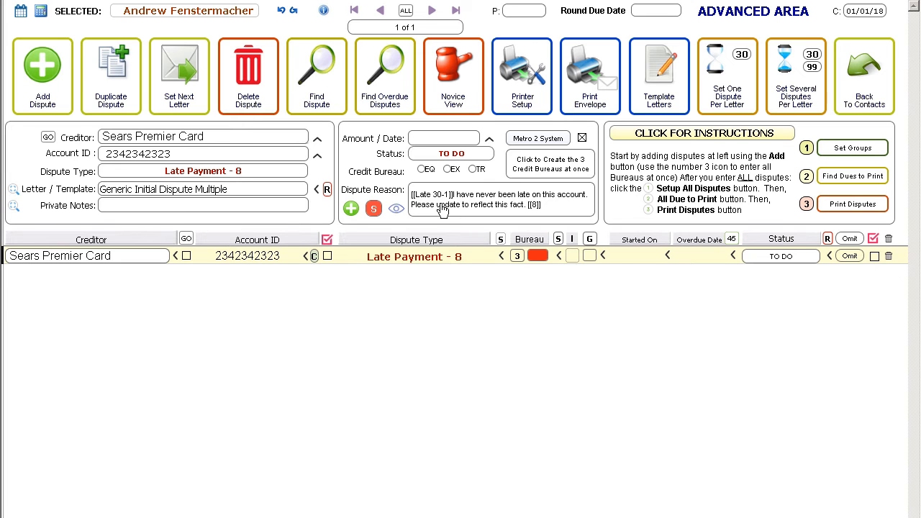
mouse_move(442, 209)
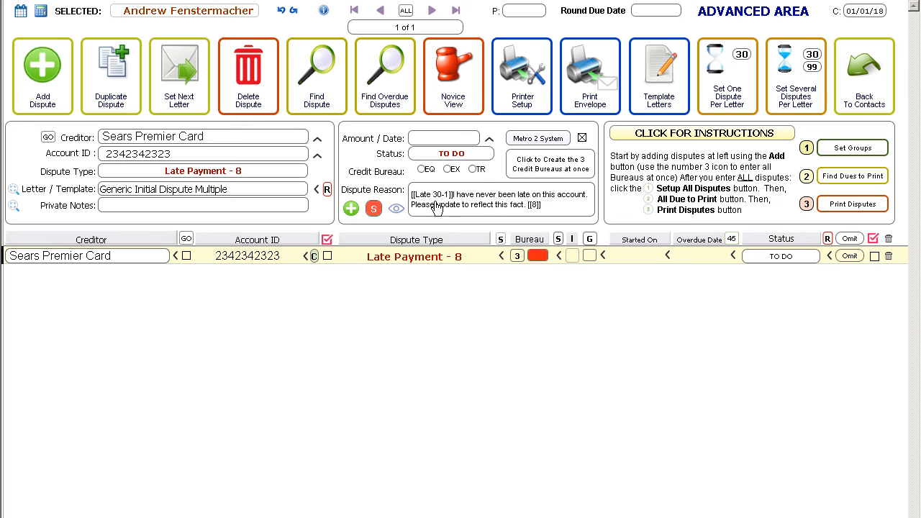
Step: Set bureau EQ, create EQ, EX and TR Sears disputes, and add a blank dispute
left_click(538, 256)
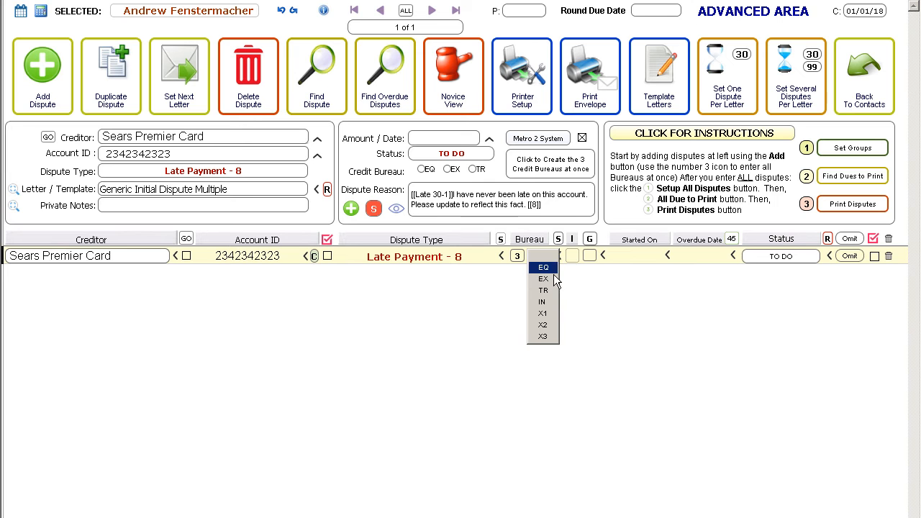
left_click(553, 273)
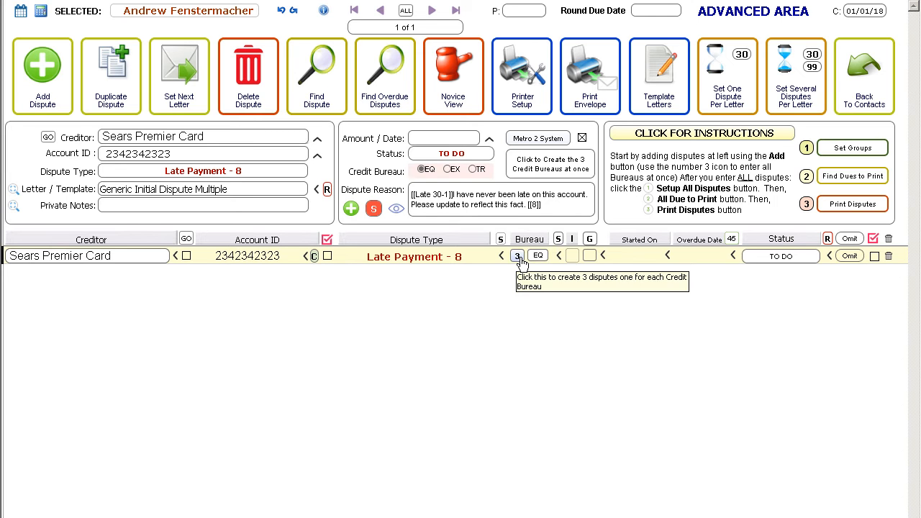
left_click(518, 257)
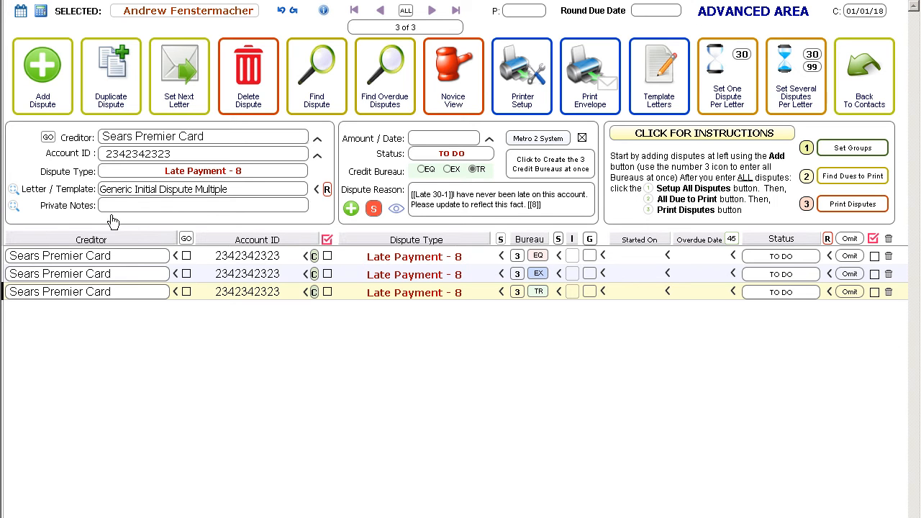
left_click(39, 75)
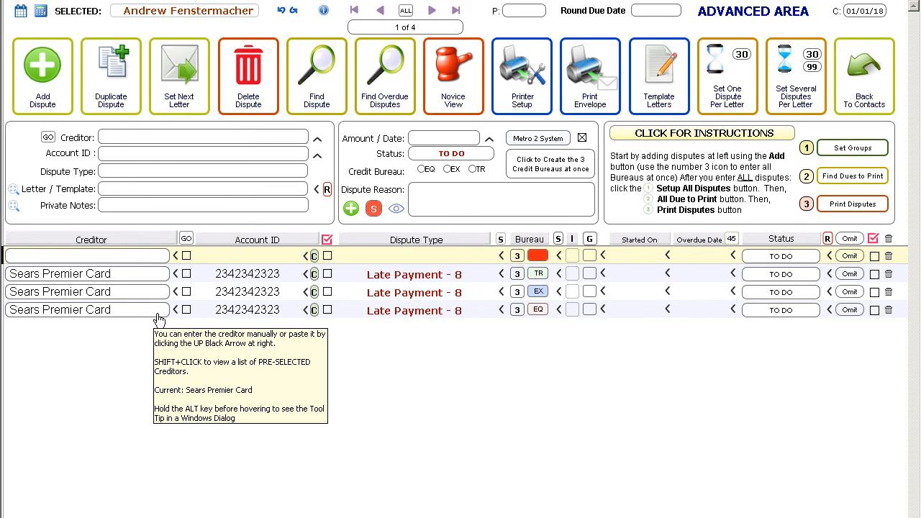
Step: Search 'Capital onen', choose Capital One Services as creditor, and enter its account ID
left_click(115, 259)
type("Ca")
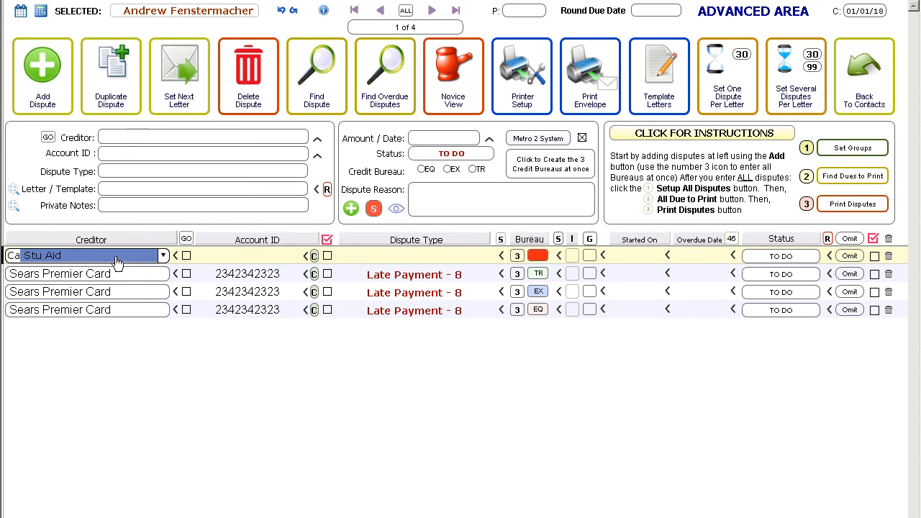
type("pital onen")
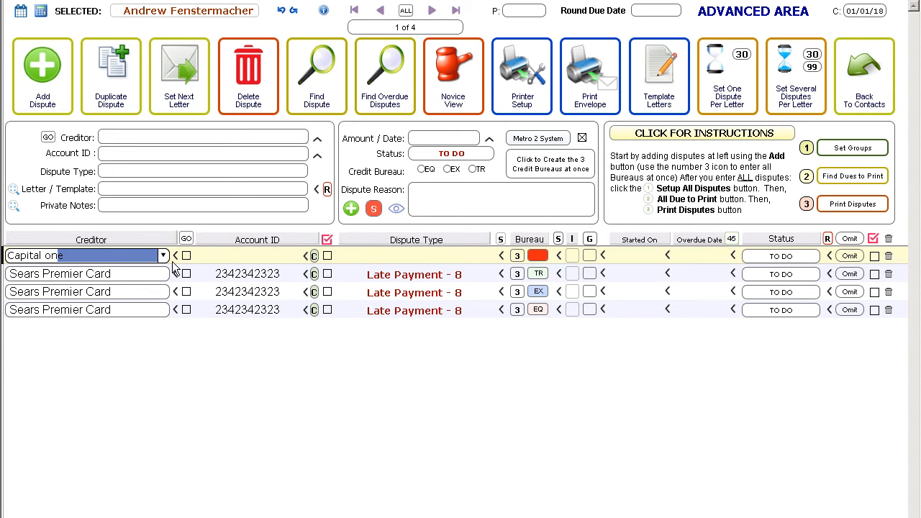
left_click(170, 260)
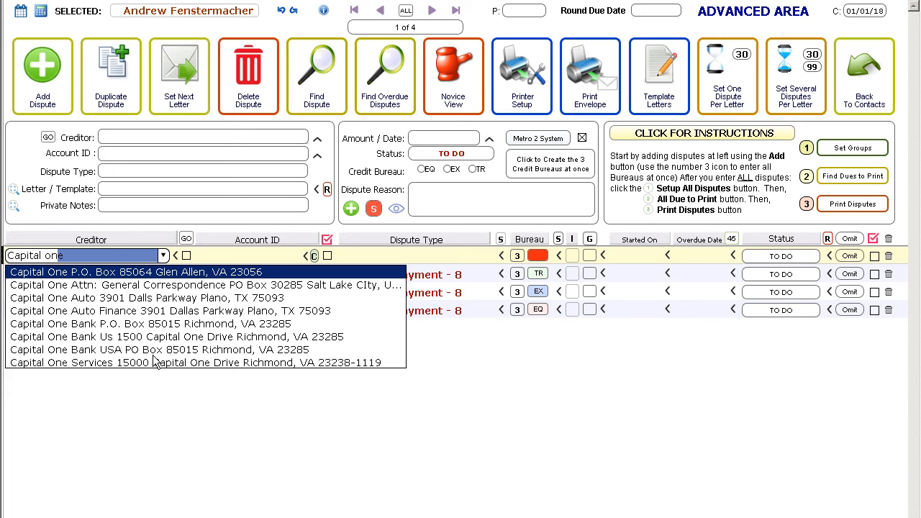
left_click(153, 362)
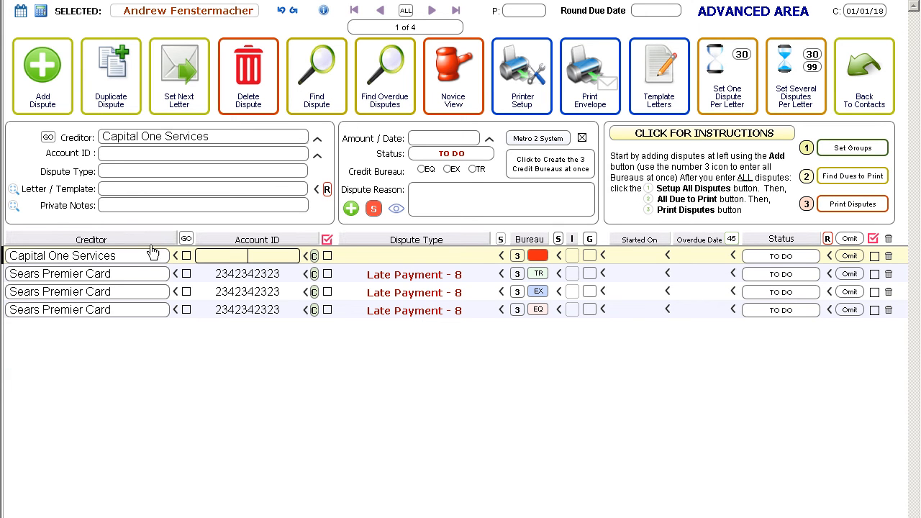
type("56343433")
Step: Make the Capital One dispute Charge Off - 3 and copy it for EQ, EX and TR
left_click(410, 266)
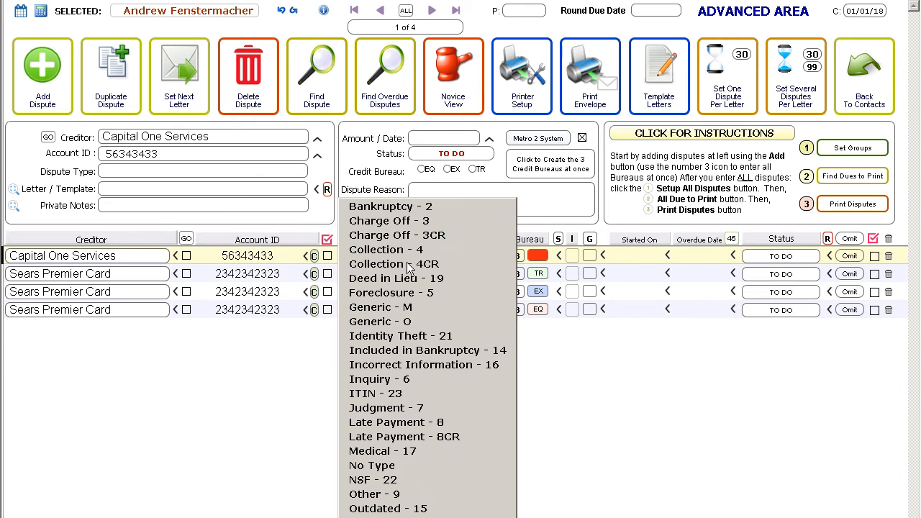
left_click(421, 221)
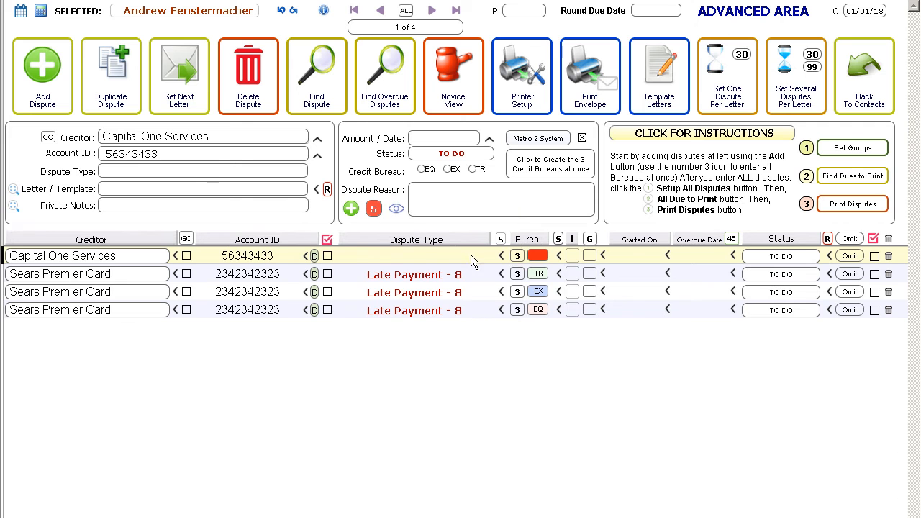
left_click(517, 257)
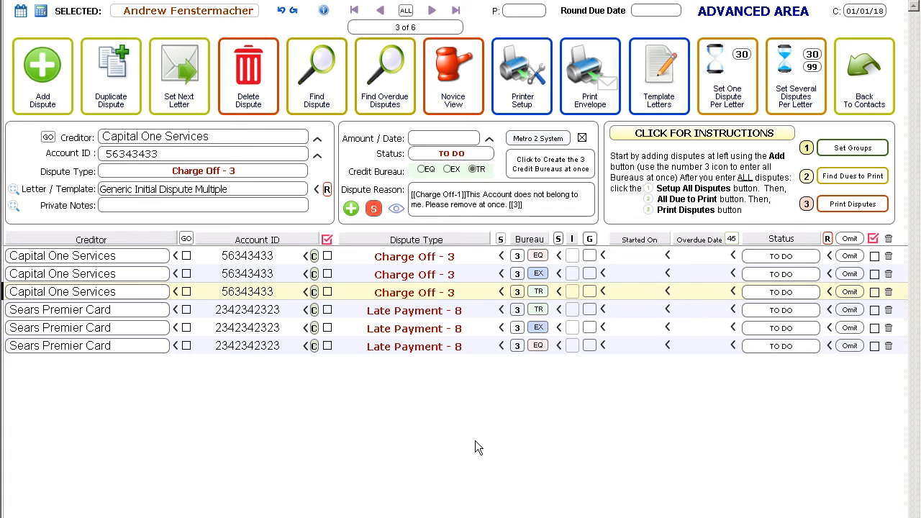
left_click(433, 291)
left_click(405, 429)
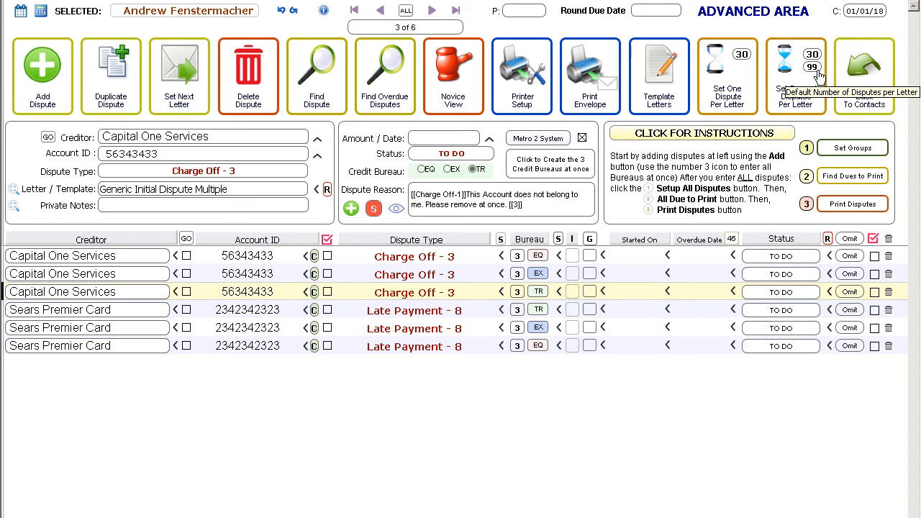
Step: Use Set Groups with SEVERAL to group the disputes into letters of 3 each
left_click(849, 152)
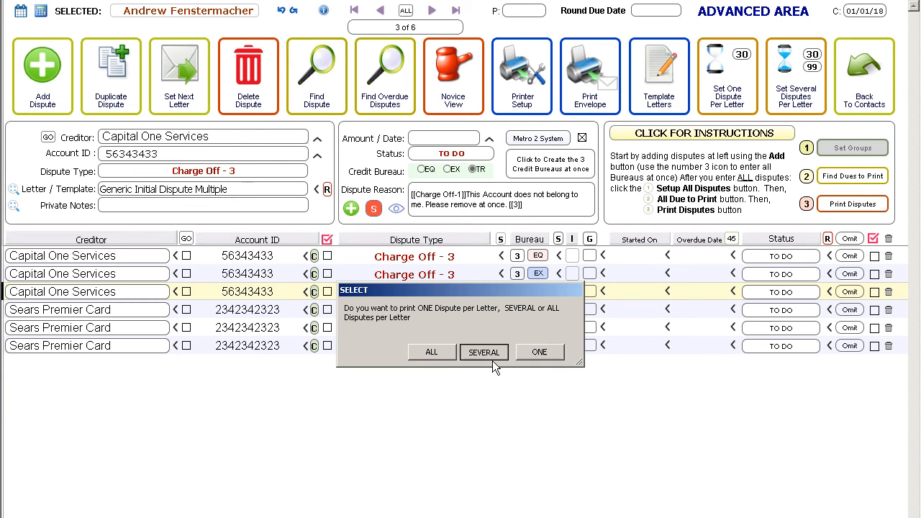
left_click(493, 359)
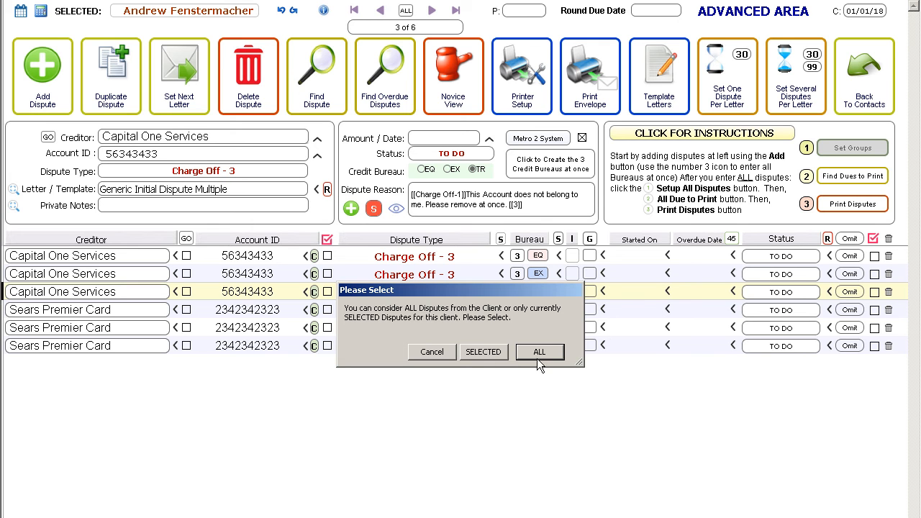
left_click(483, 354)
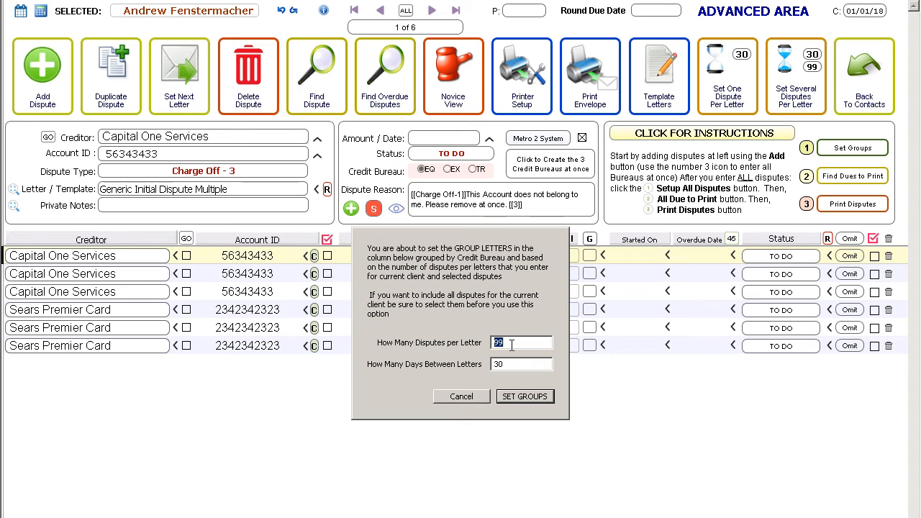
type("3")
left_click(530, 403)
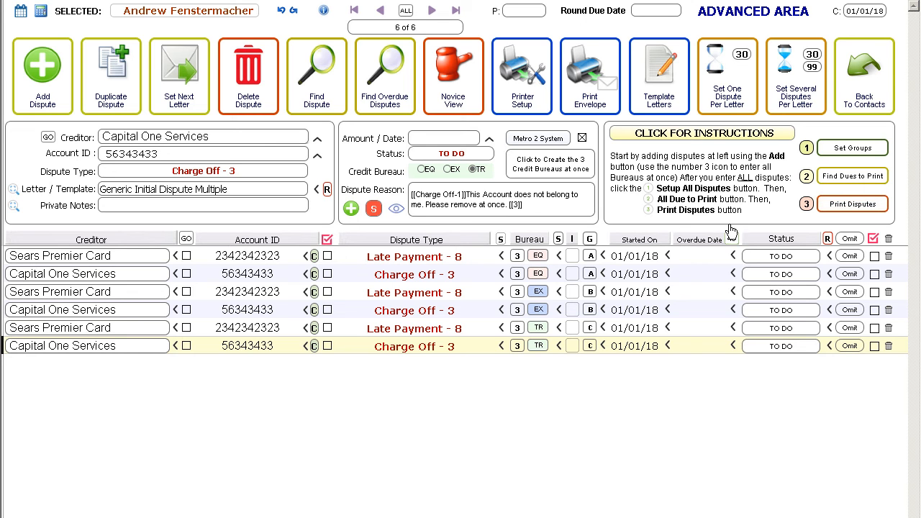
Step: Find the disputes due to print so the Sears disputes appear at the top of the list
left_click(853, 177)
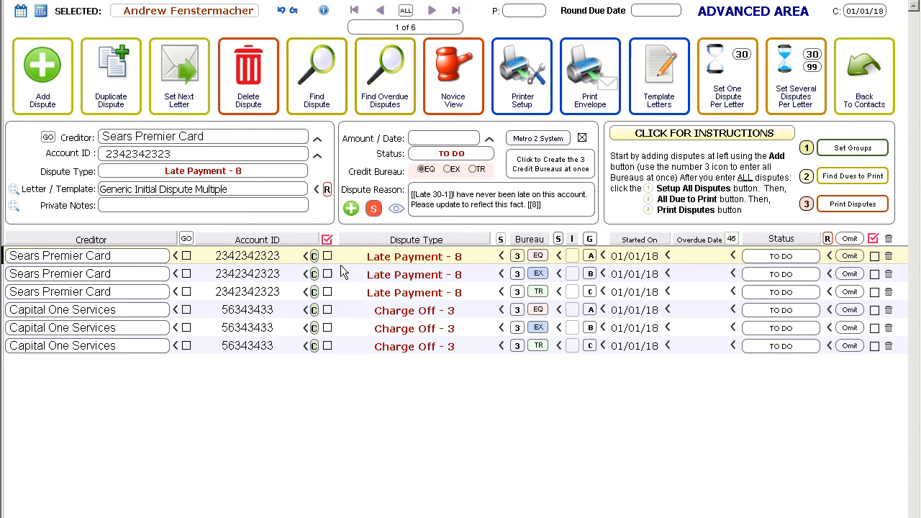
mouse_move(335, 357)
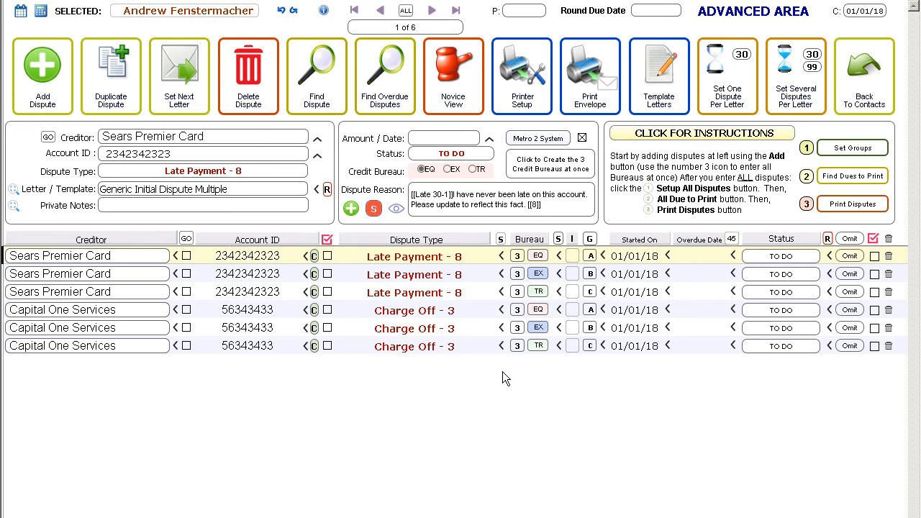
Step: Tick the three Sears Premier Card disputes and bring up the Print Disputes options
left_click(335, 264)
left_click(335, 264)
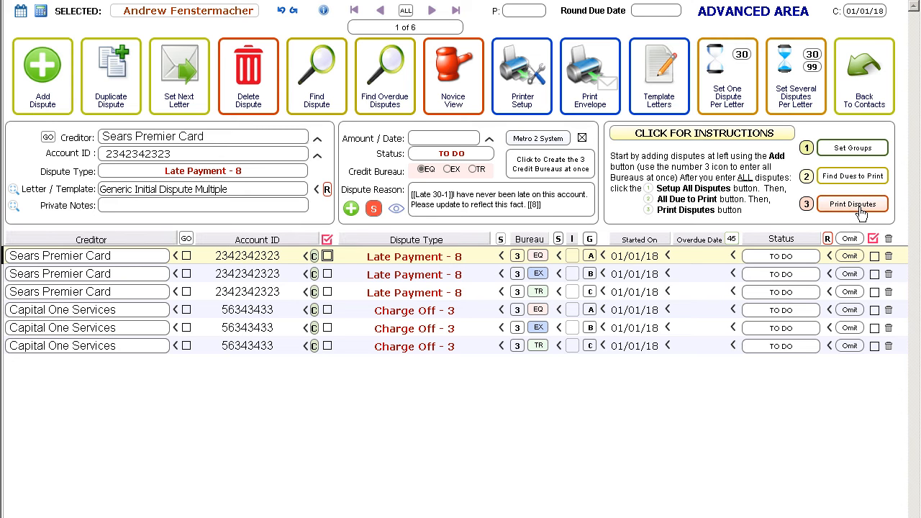
left_click(328, 292)
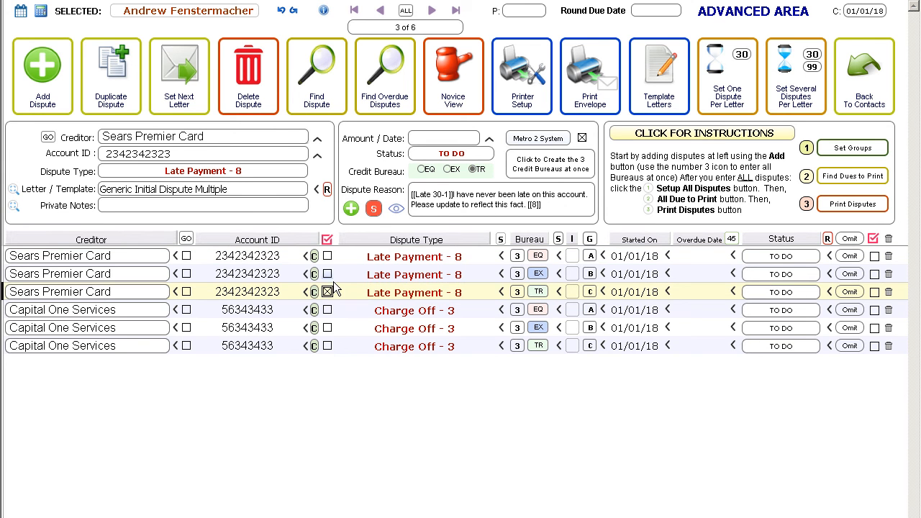
left_click(327, 274)
left_click(327, 256)
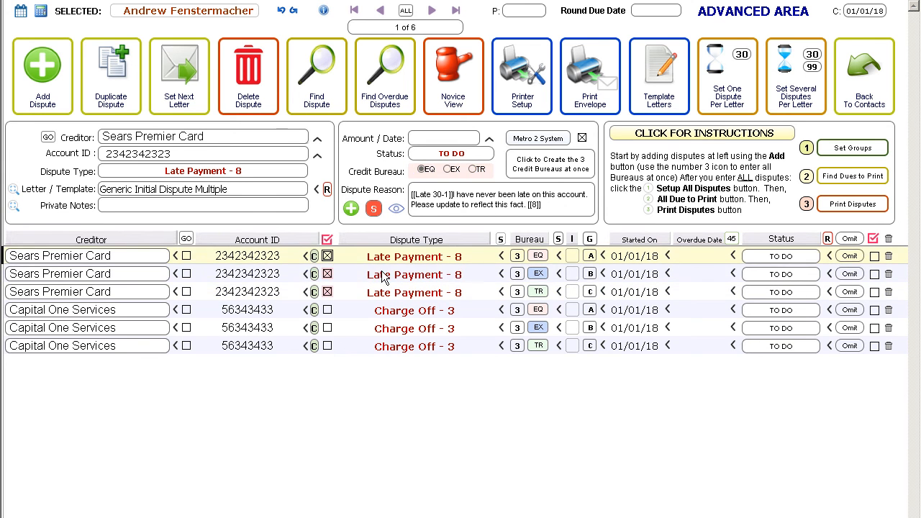
left_click(851, 205)
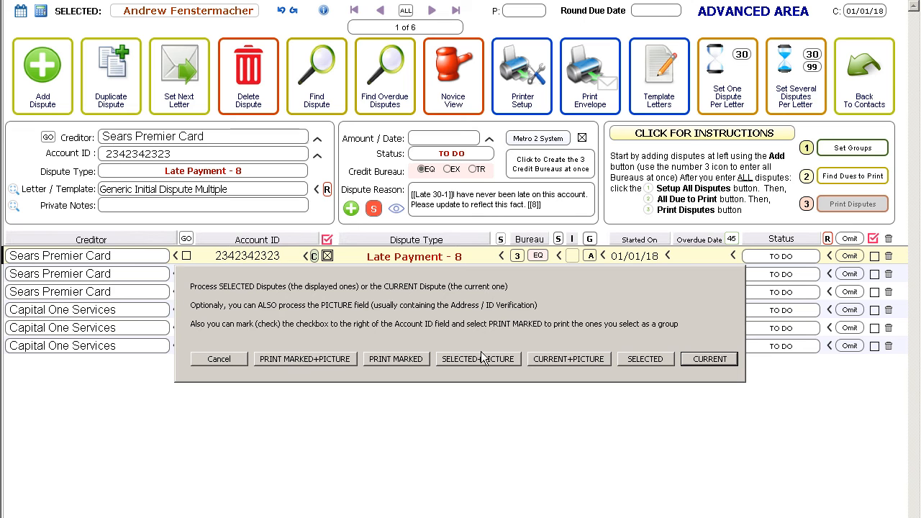
Step: Print the SELECTED disputes as letters with TWO lines between disputes to GreenCloud Printer
left_click(659, 364)
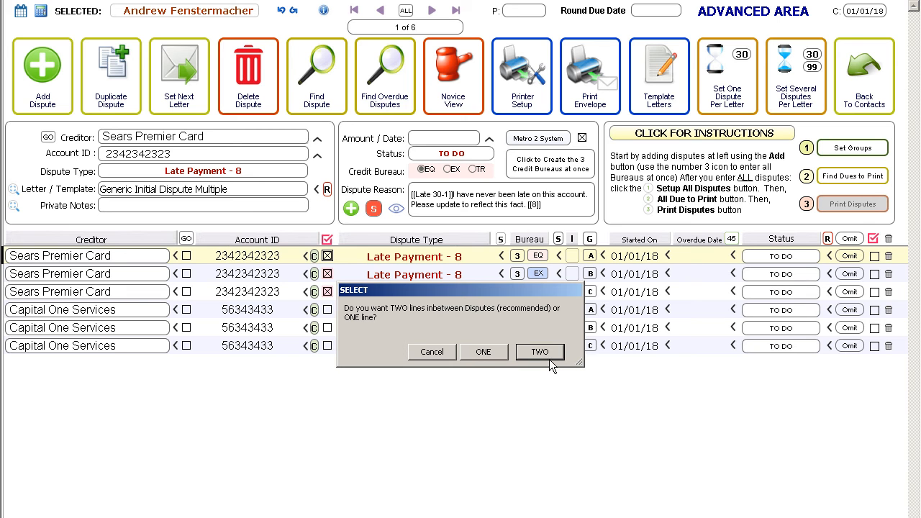
left_click(549, 359)
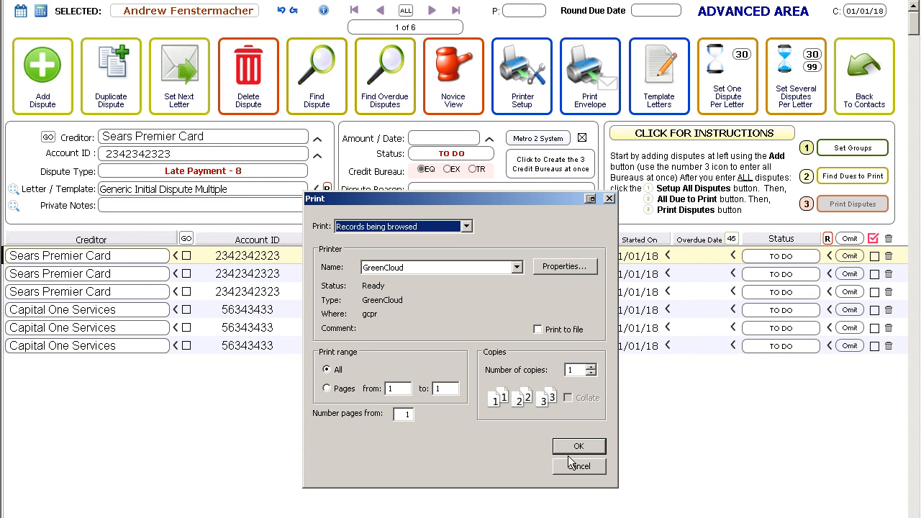
left_click(586, 451)
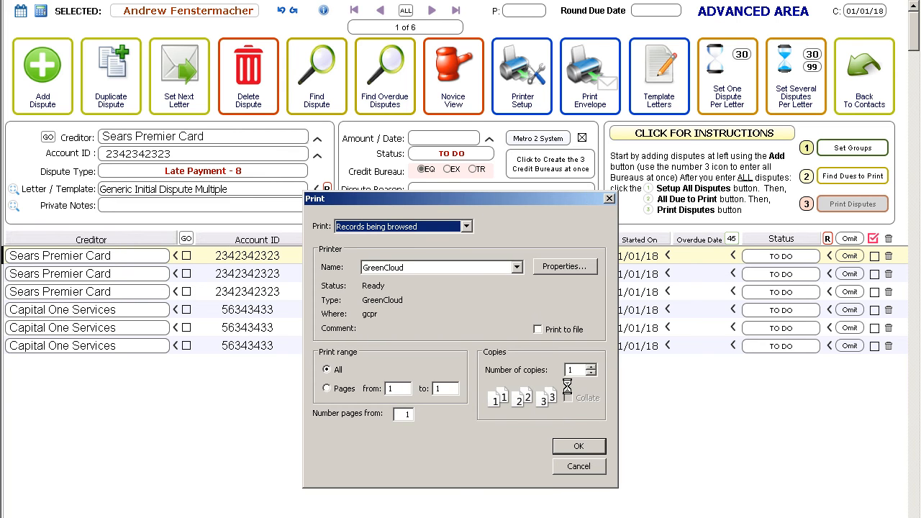
left_click(583, 445)
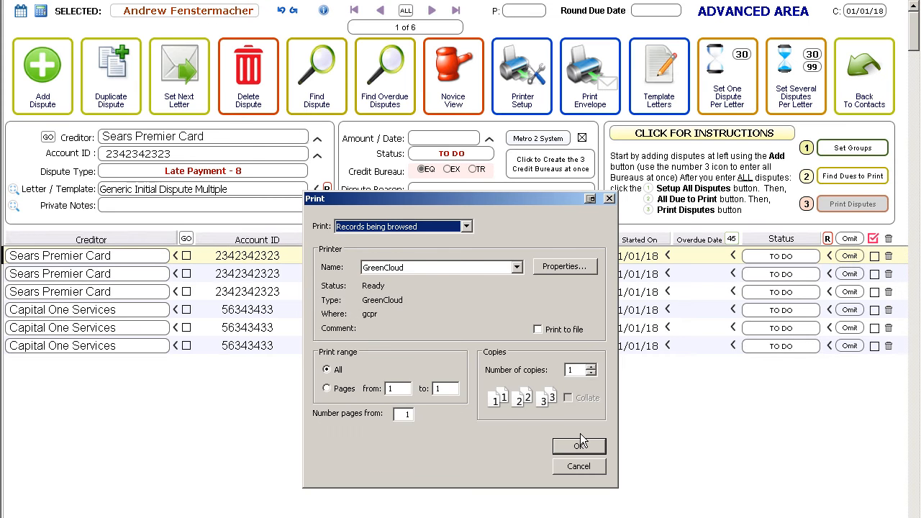
left_click(582, 453)
left_click(582, 462)
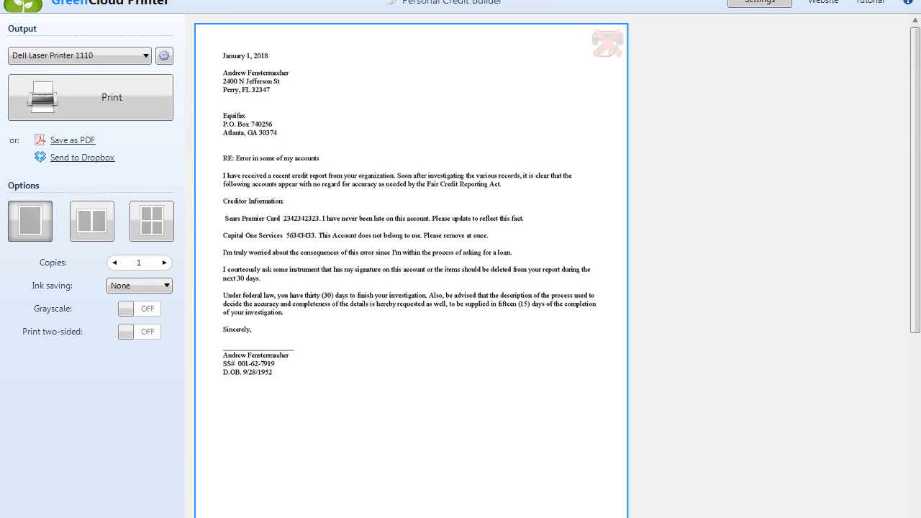
Step: Page from the Equifax letter through Experian and Trans Union, then close the preview
left_click(916, 432)
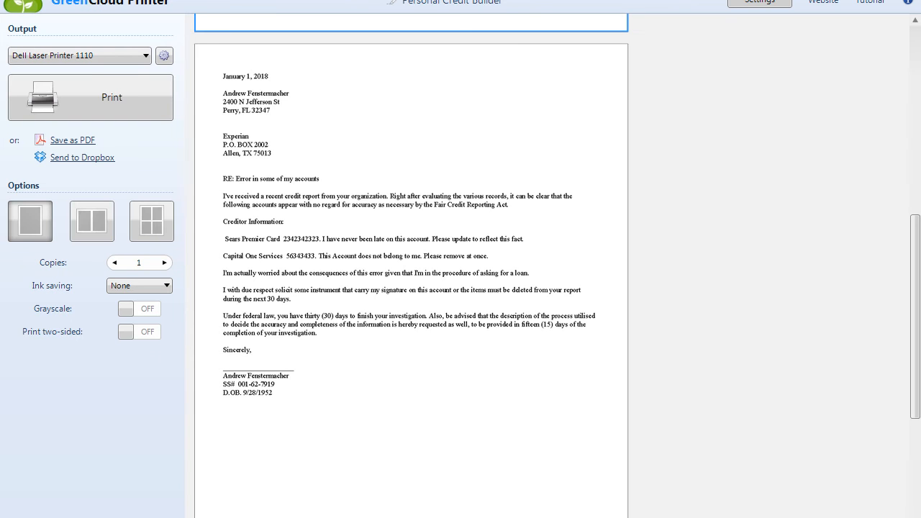
left_click(915, 504)
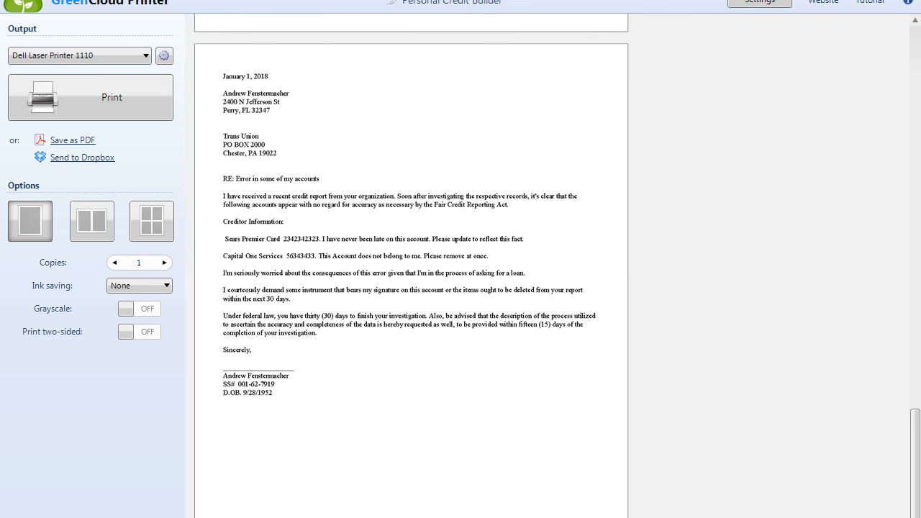
key("alt+F4")
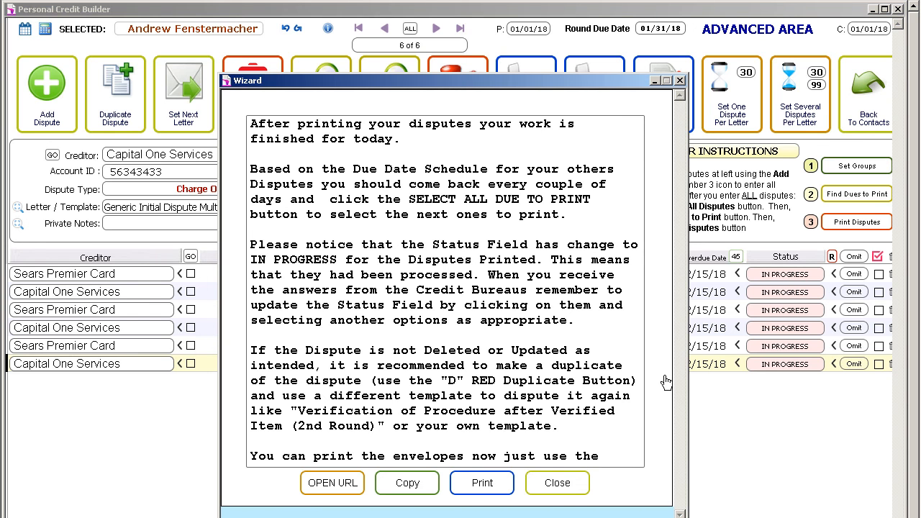
Step: Close the Wizard's after-printing message to return to the Advanced Area dispute list
left_click(662, 456)
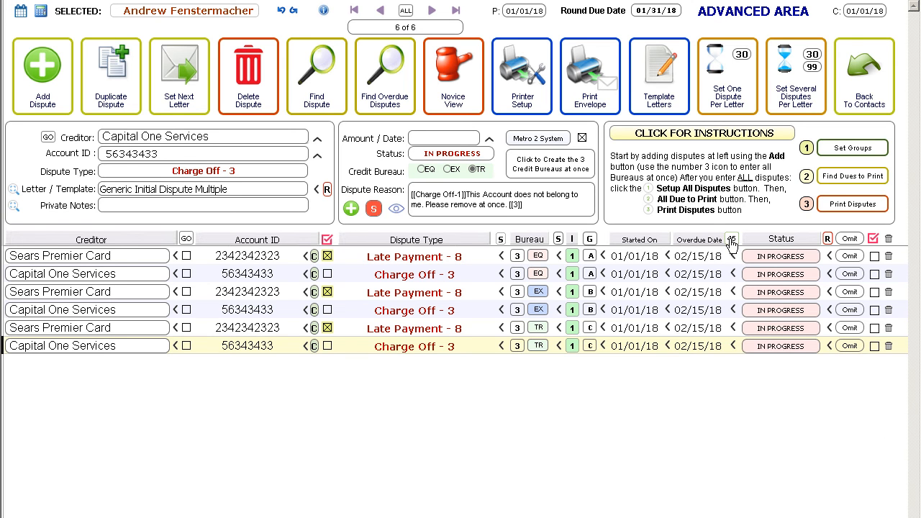
Step: Print the bureau addresses on PAPER for the SELECTED disputes to GreenCloud Printer
mouse_move(734, 247)
left_click(595, 89)
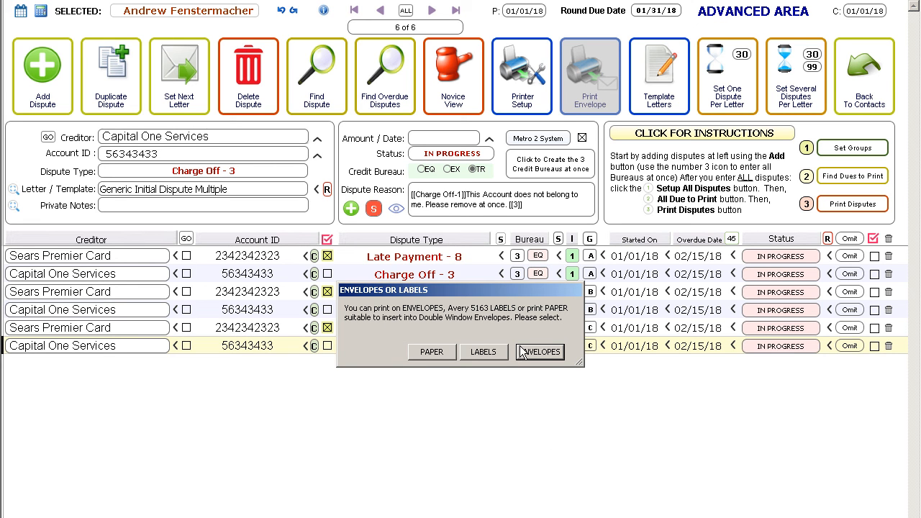
left_click(440, 357)
left_click(494, 355)
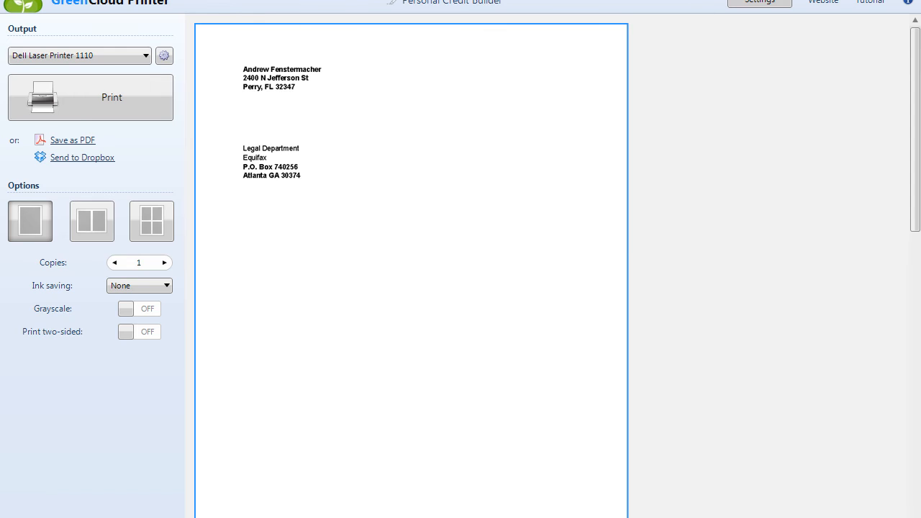
Step: Close the GreenCloud Printer preview of the Equifax address sheet
left_click(906, 0)
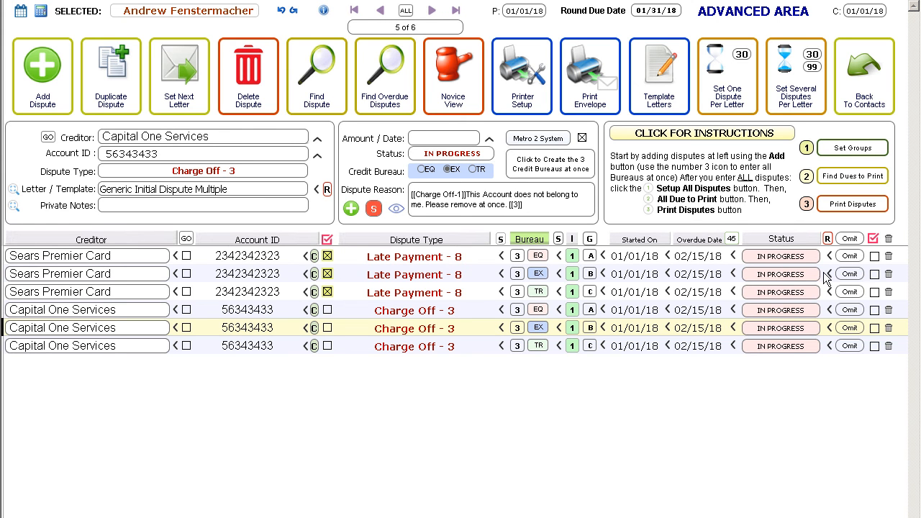
Step: Set Sears EQ to DELETED and Sears EX to NO CHANGE, then open Duplicate Dispute
left_click(784, 260)
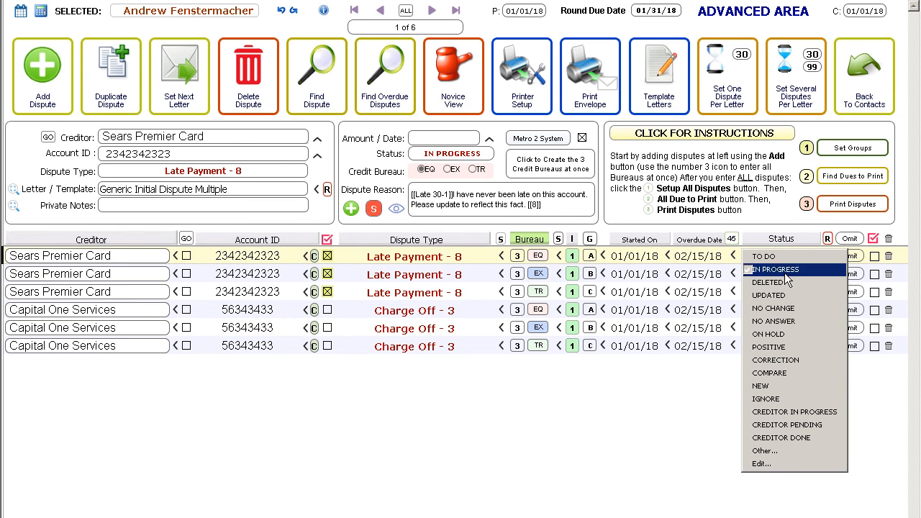
left_click(783, 282)
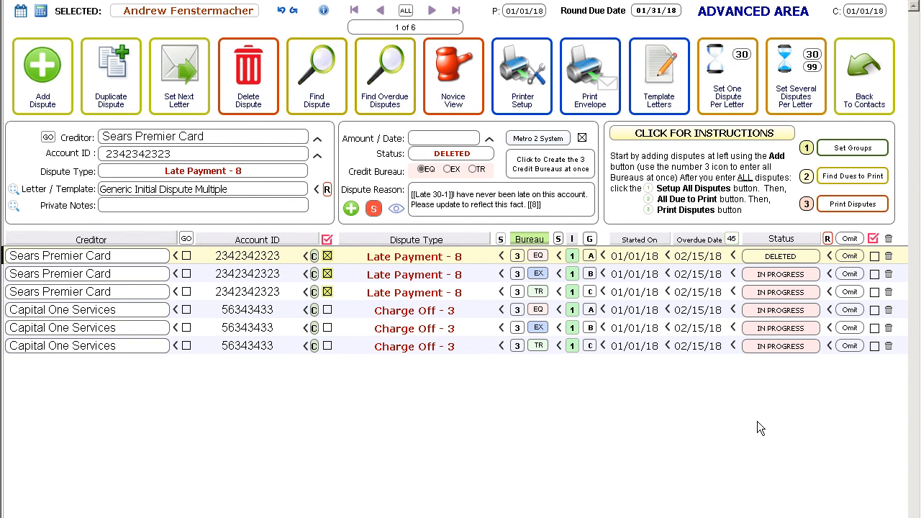
left_click(778, 281)
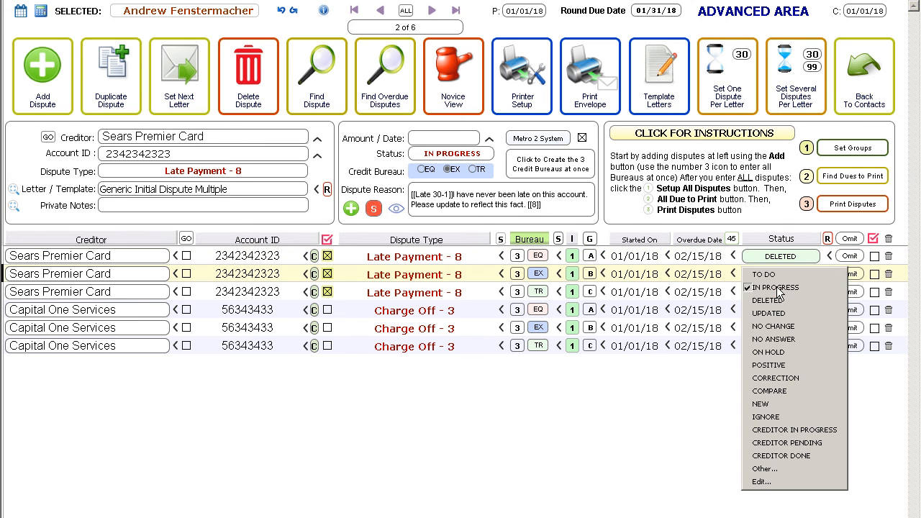
left_click(785, 331)
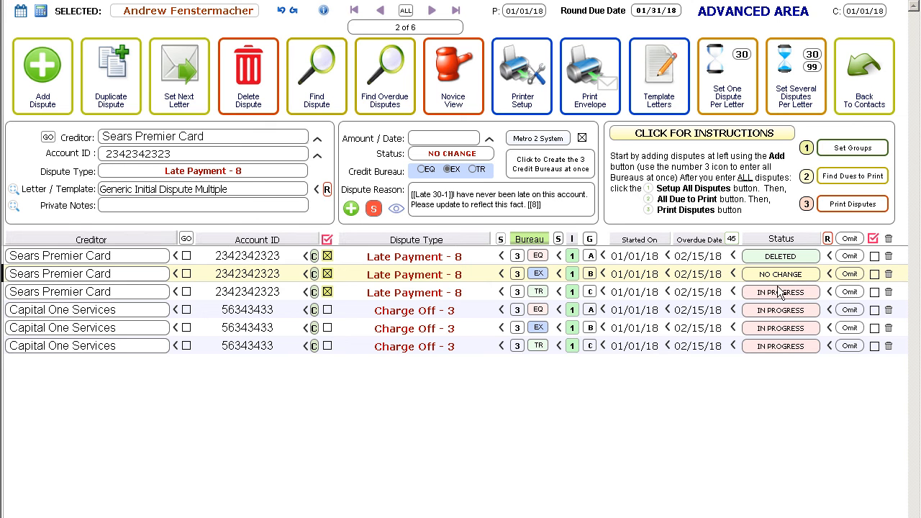
mouse_move(772, 285)
left_click(115, 87)
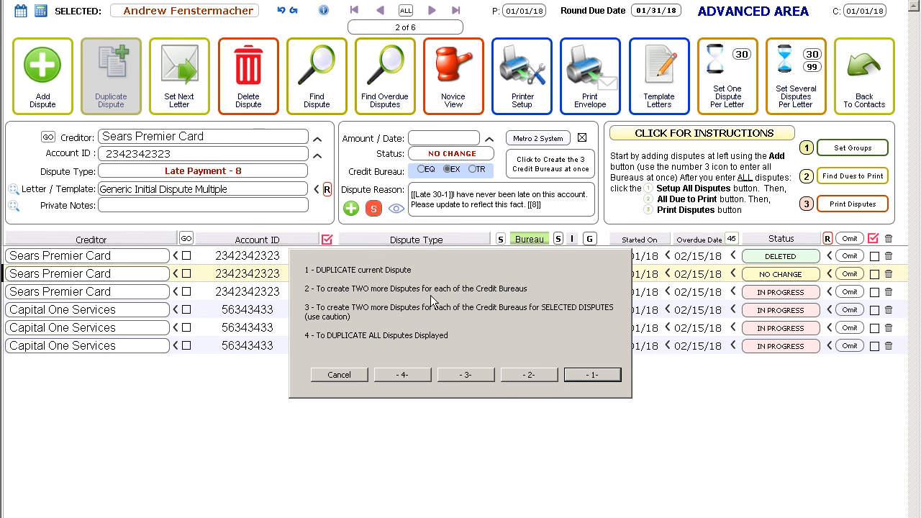
Step: Make one copy of the Sears EX dispute and advance it to Verification of Procedure after Verified Item
left_click(616, 381)
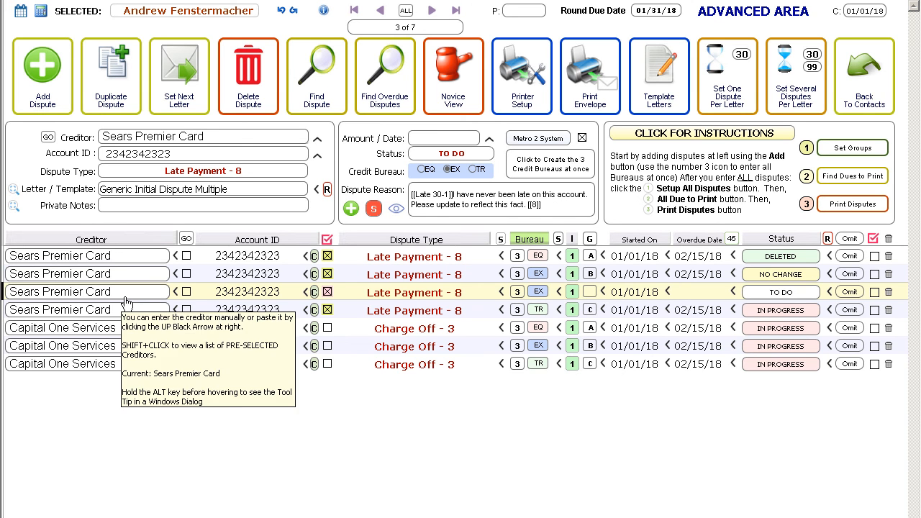
left_click(186, 81)
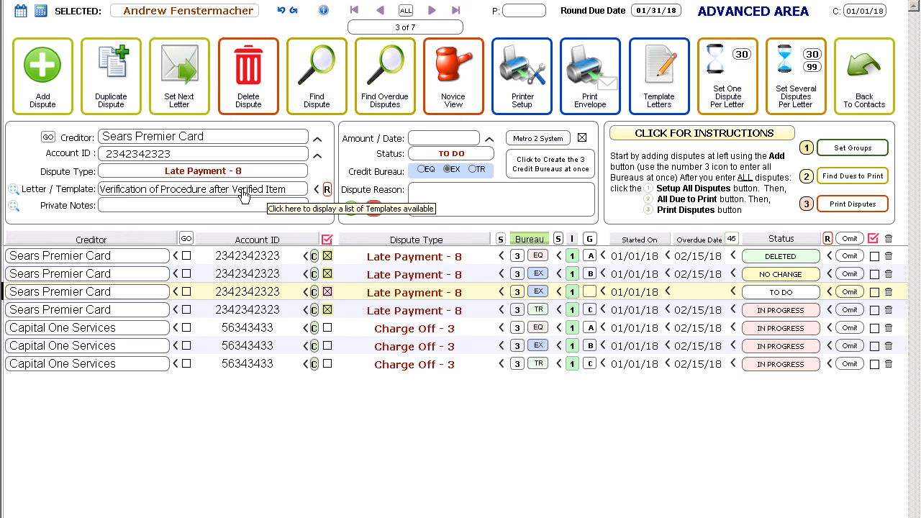
Step: Select the third Sears row, the new Sears EX round, and change its Status from TO DO to NO CHANGE
left_click(252, 275)
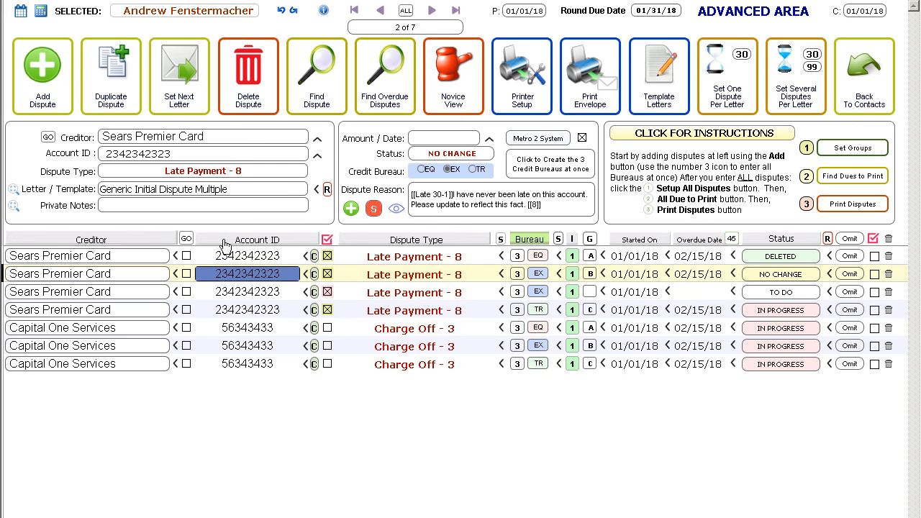
left_click(252, 295)
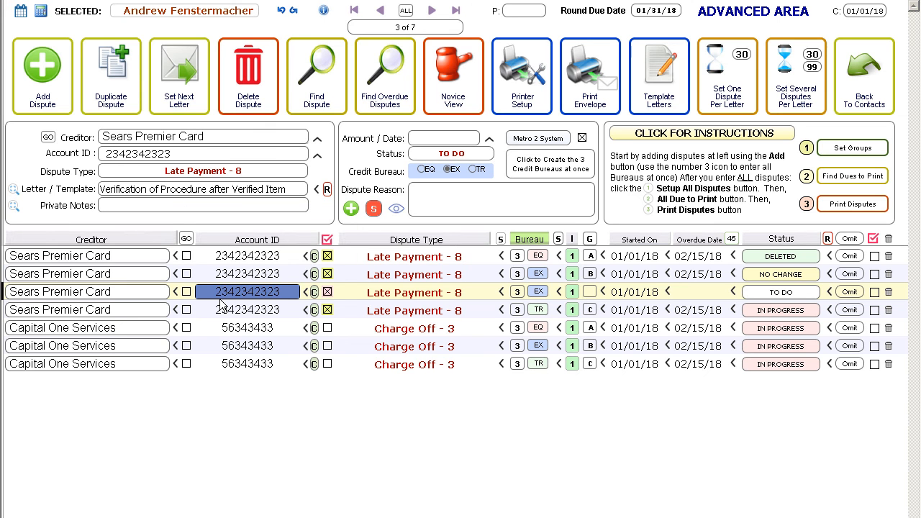
left_click(779, 305)
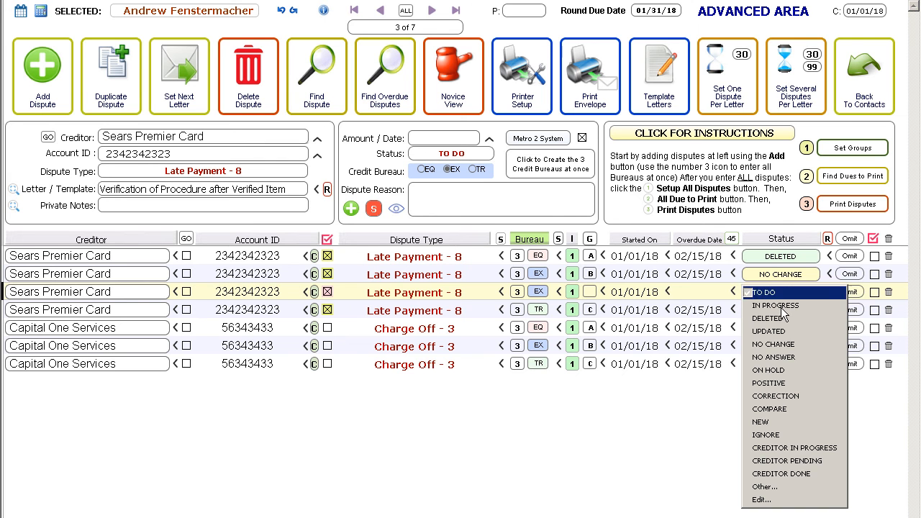
left_click(794, 350)
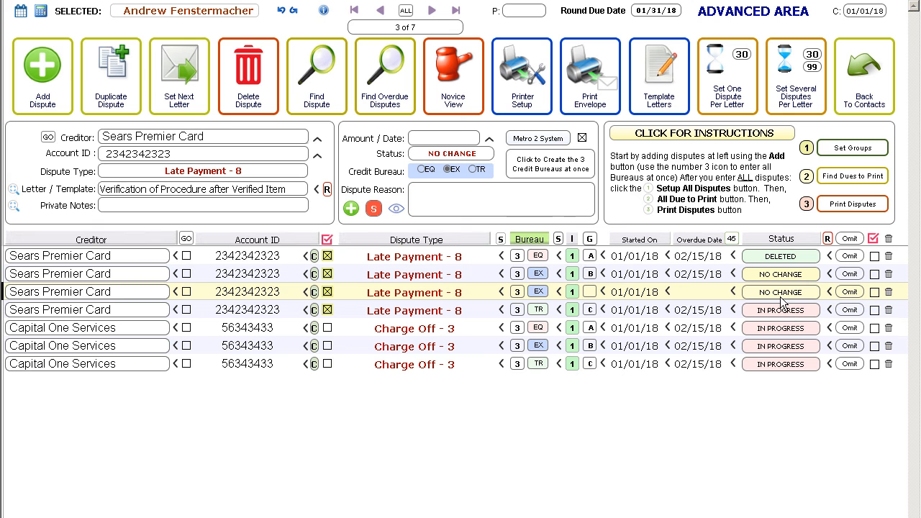
Step: Make a single copy of the Sears dispute and advance it to the Generic M2S Dispute Multiple letter
left_click(113, 92)
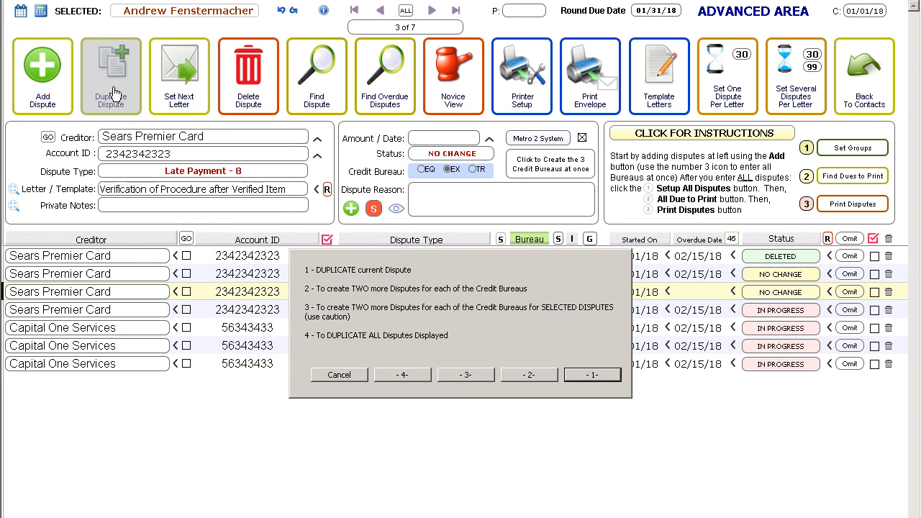
left_click(587, 375)
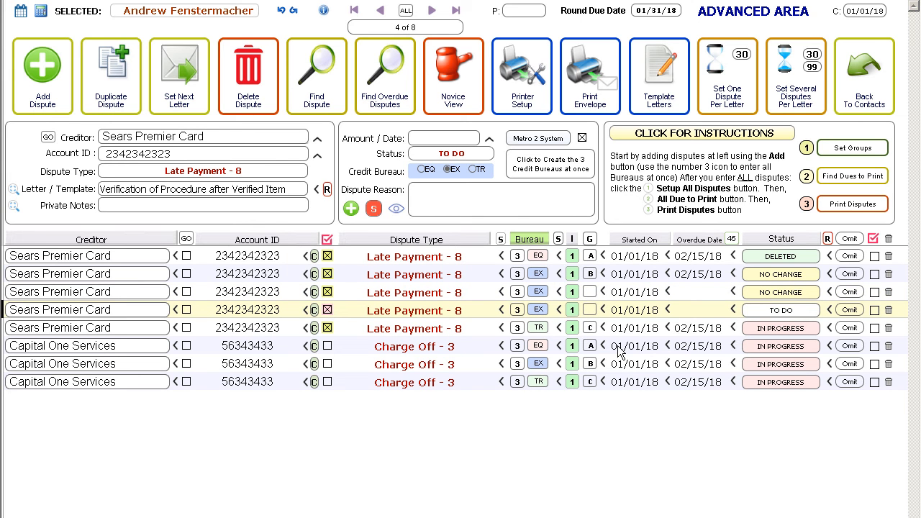
left_click(182, 90)
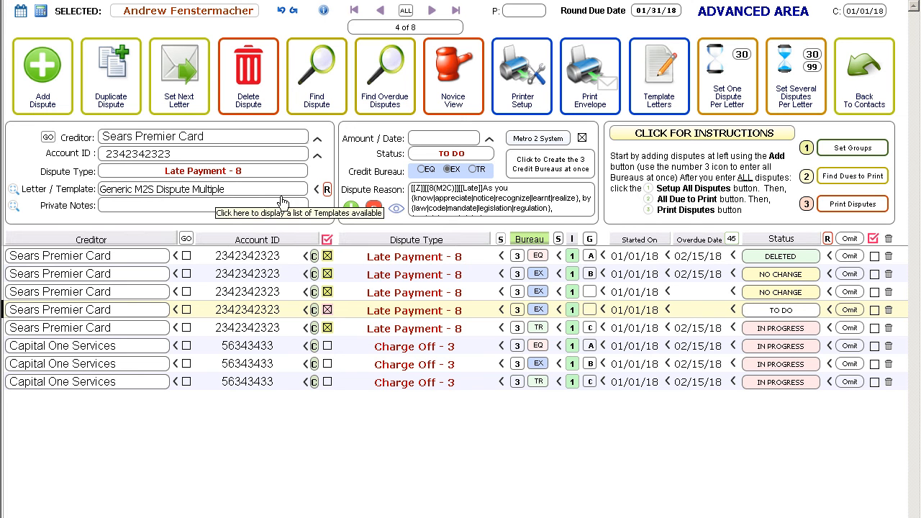
mouse_move(446, 205)
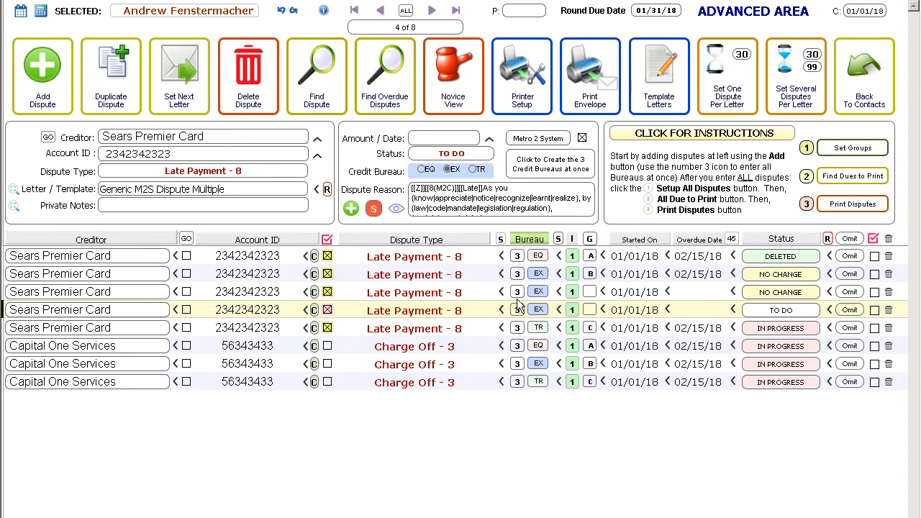
Step: Set the fourth Sears dispute to NO CHANGE, then add one copy advanced to the M2D letter
left_click(768, 323)
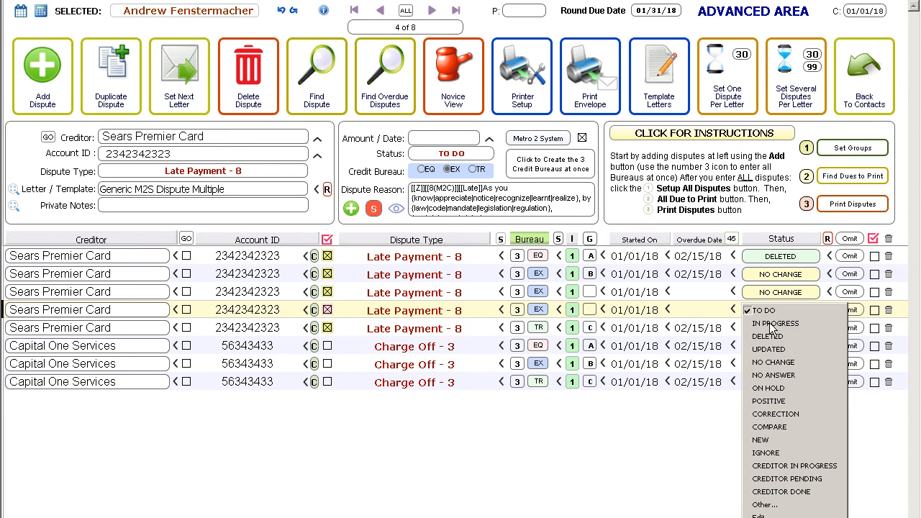
left_click(782, 362)
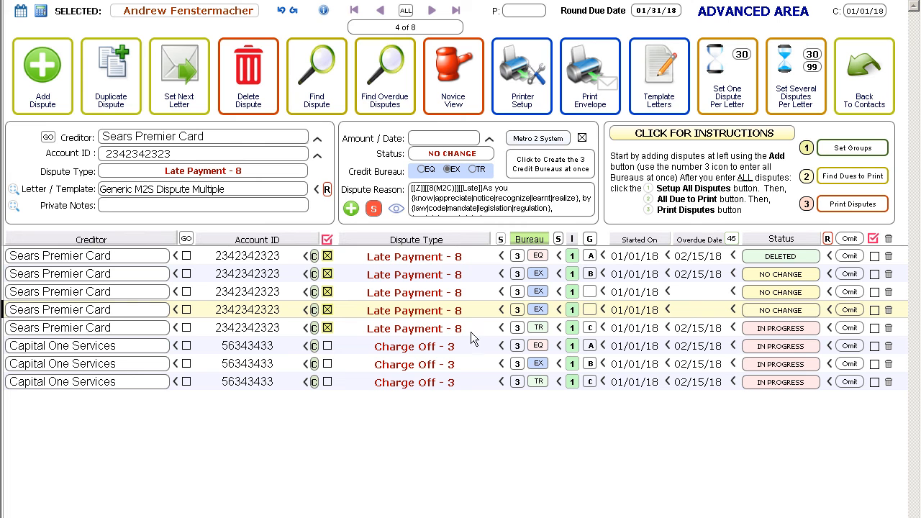
left_click(130, 93)
key("Return")
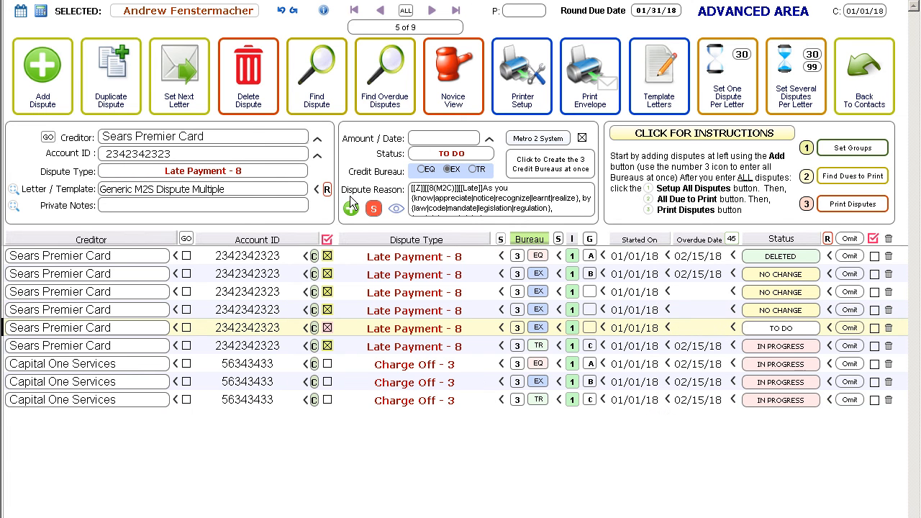
left_click(184, 78)
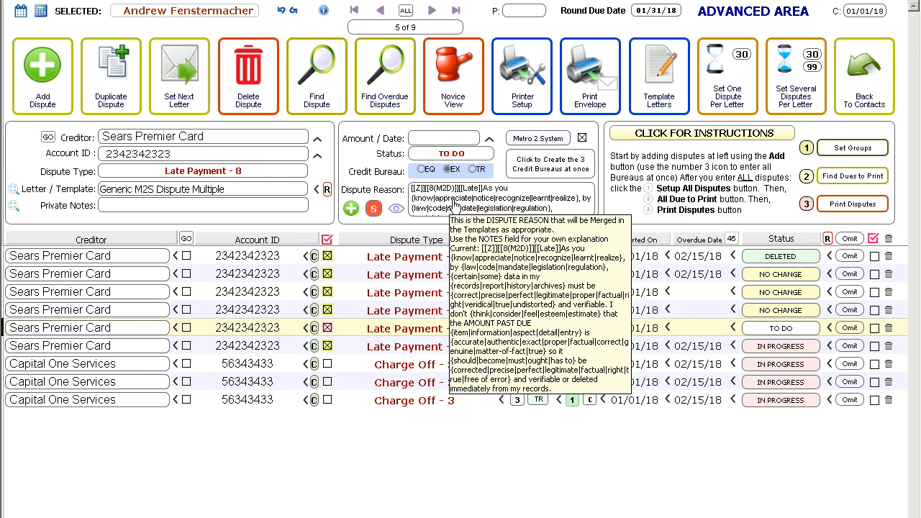
left_click(239, 314)
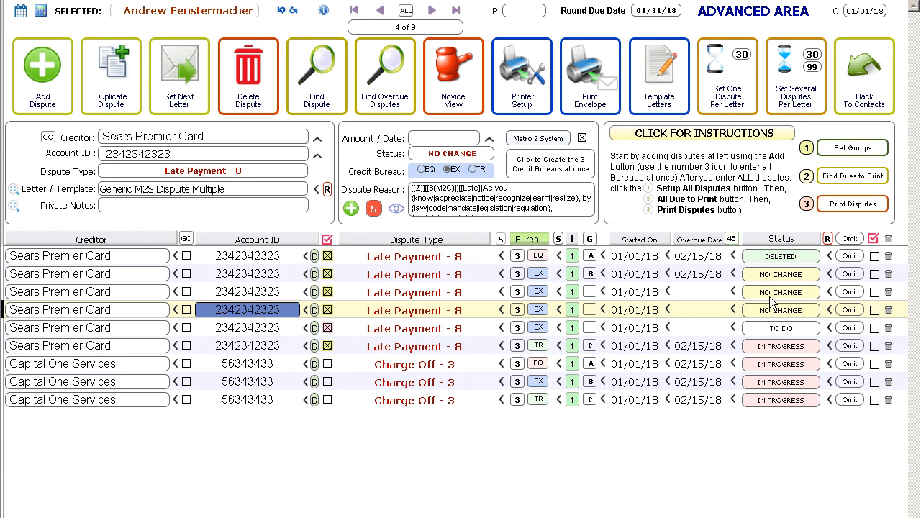
mouse_move(771, 338)
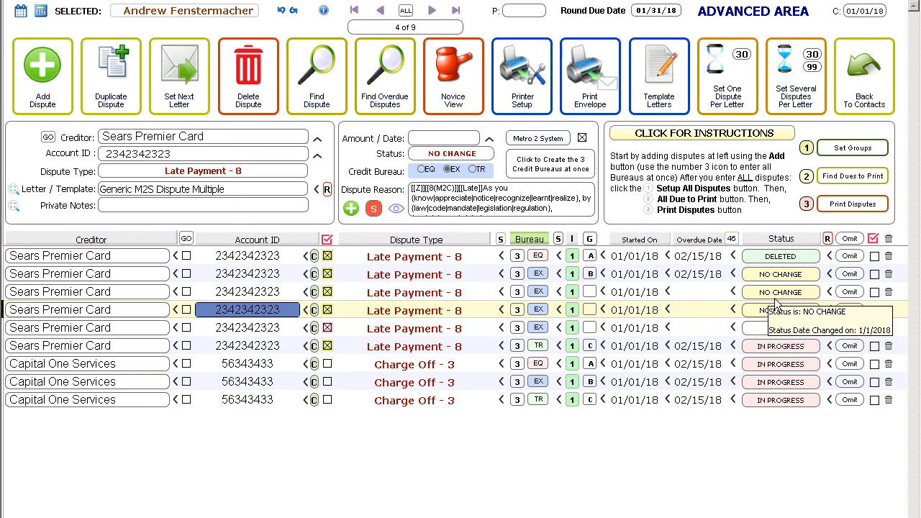
Step: Set the I counts of Sears rows 3, 4 and 5 to 2, 3 and 4, then go back to contacts
left_click(580, 294)
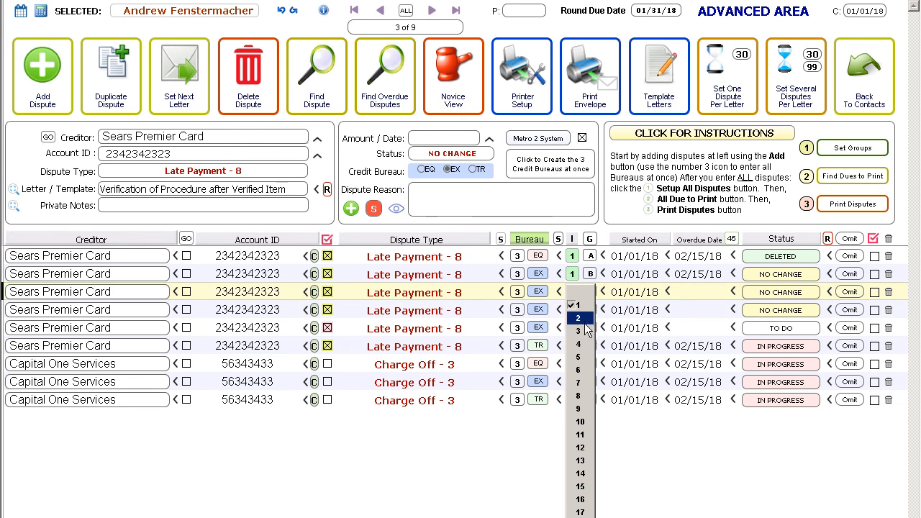
left_click(585, 327)
left_click(580, 314)
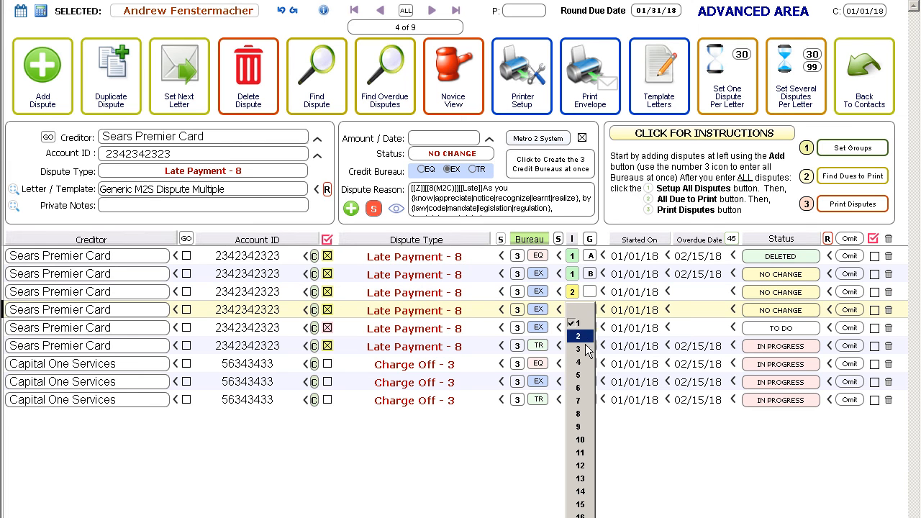
left_click(586, 351)
left_click(580, 330)
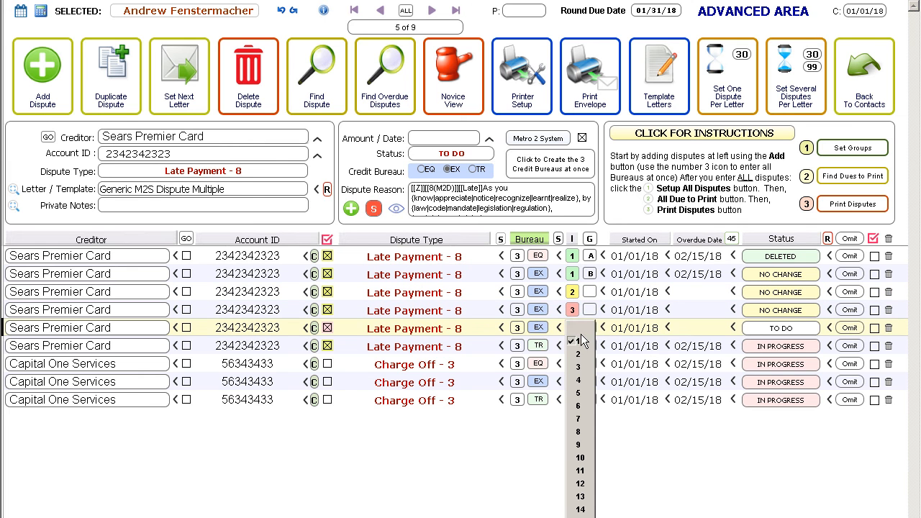
left_click(589, 380)
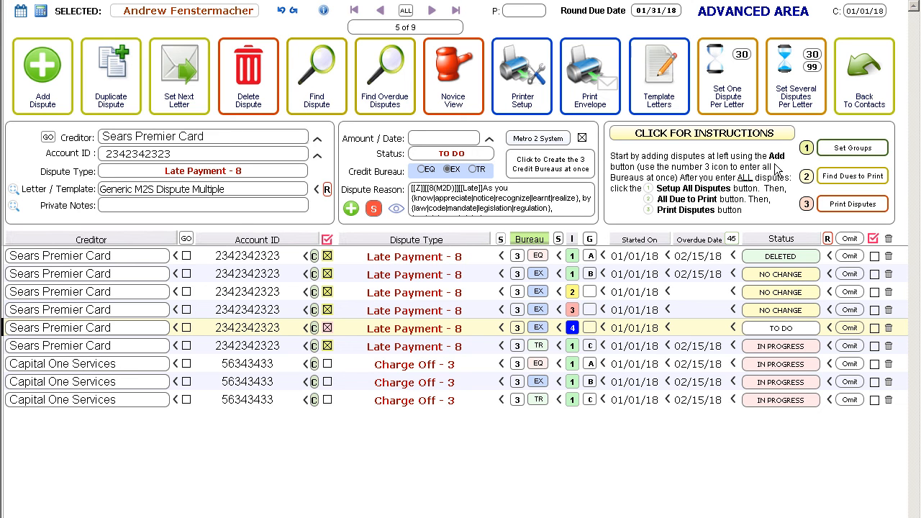
left_click(873, 76)
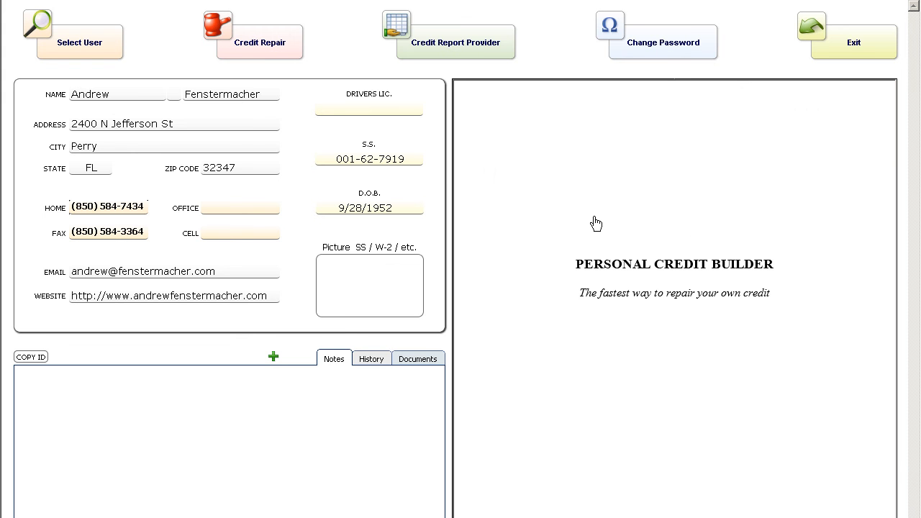